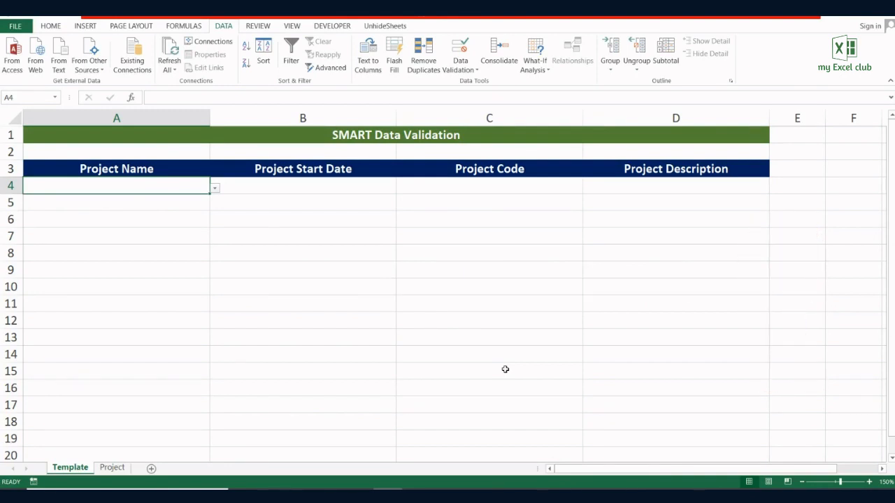
Open the project choices in Template cell A4, then add the entry vgjhgkj below Project B on the Project sheet
left_click(214, 188)
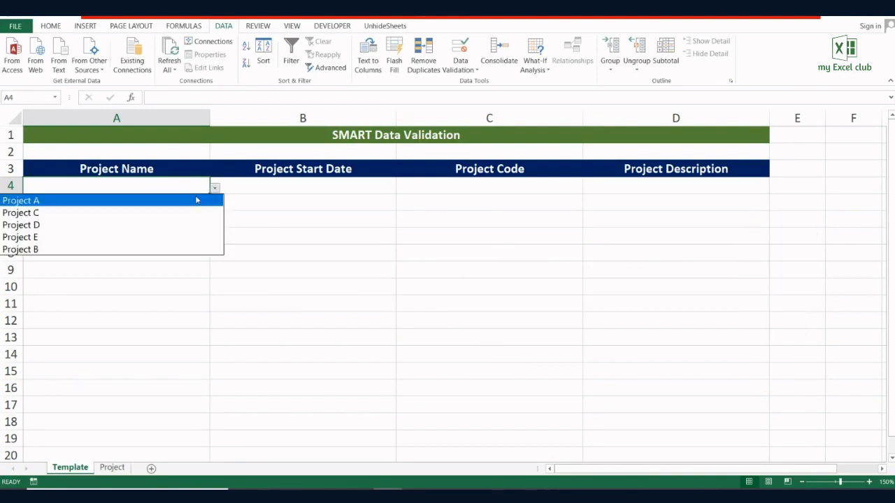
left_click(112, 467)
left_click(112, 467)
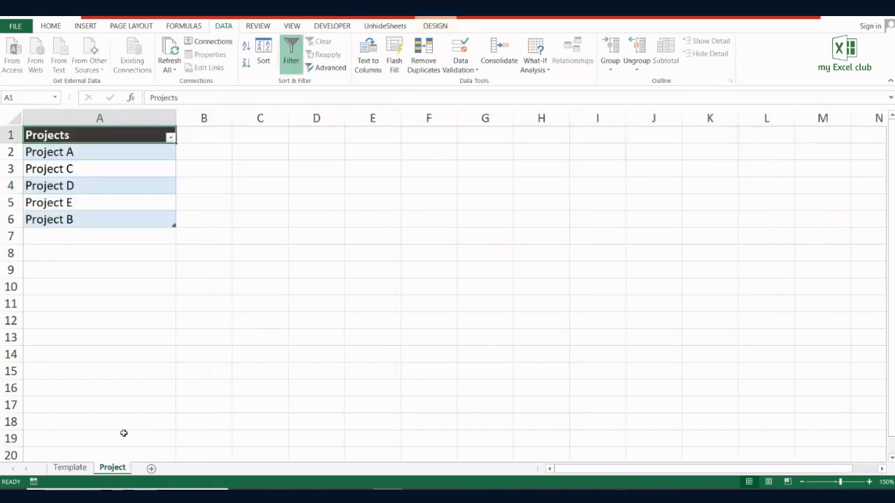
left_click(143, 236)
type("vgjhgk")
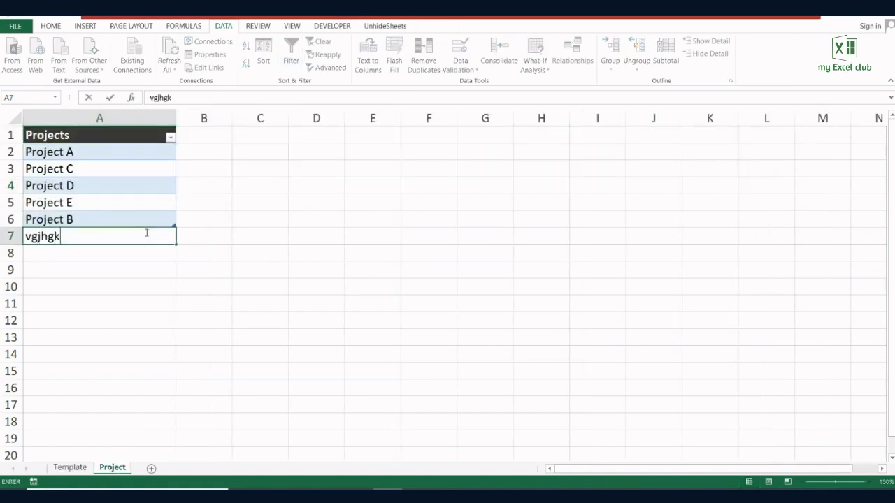
key("Return")
Check the Project Name drop-down list in cell A4 of the Template sheet for the added entry
left_click(70, 467)
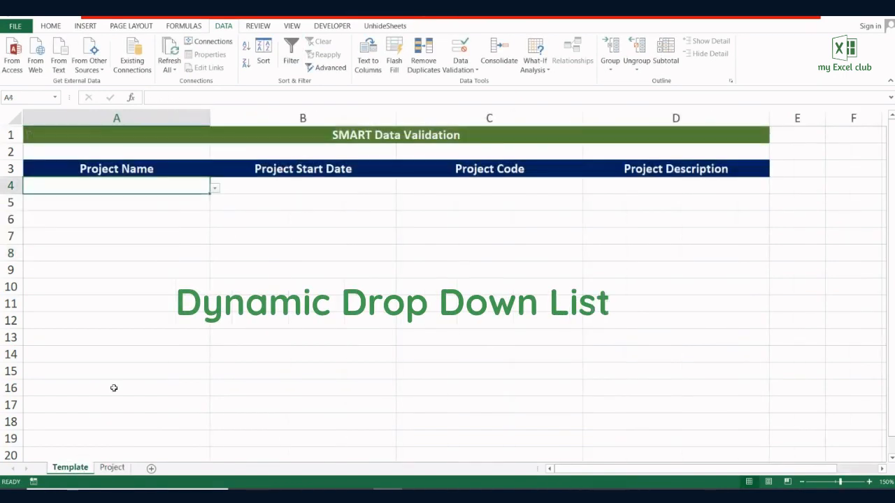
left_click(214, 188)
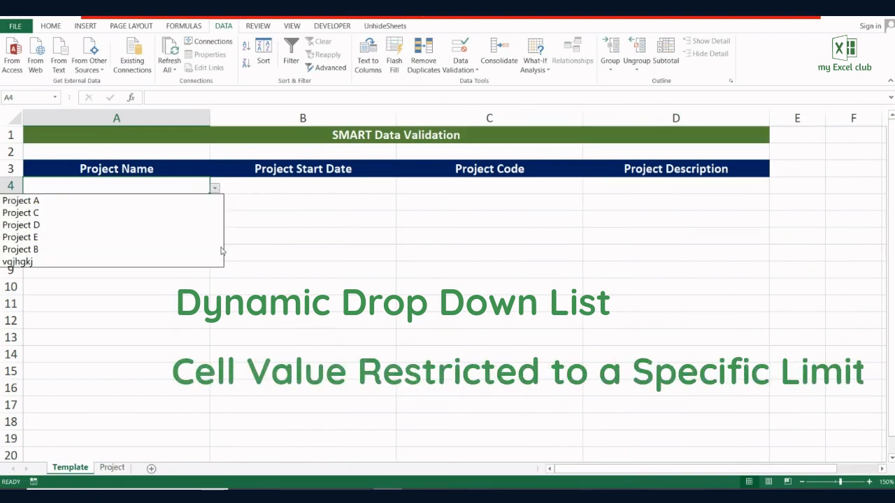
left_click(300, 186)
left_click(299, 186)
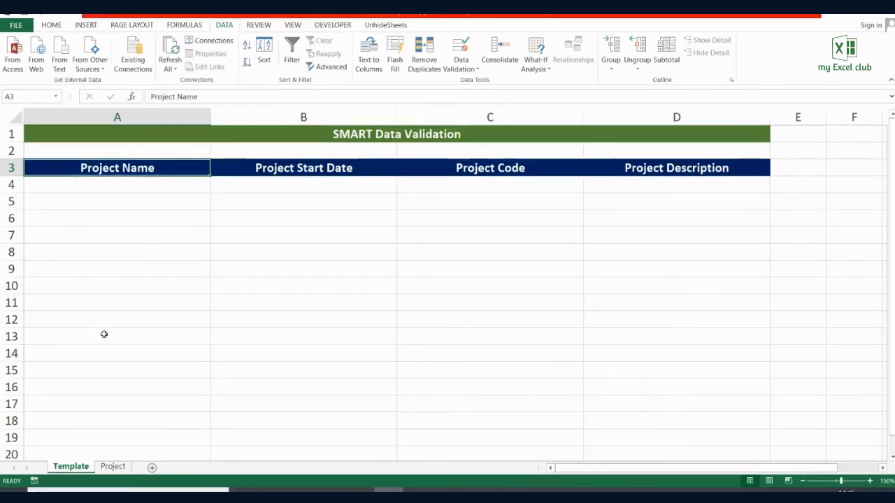
Try to enter the invalid text hgkjbhkm in cell A10 of the Project Name column
left_click(112, 285)
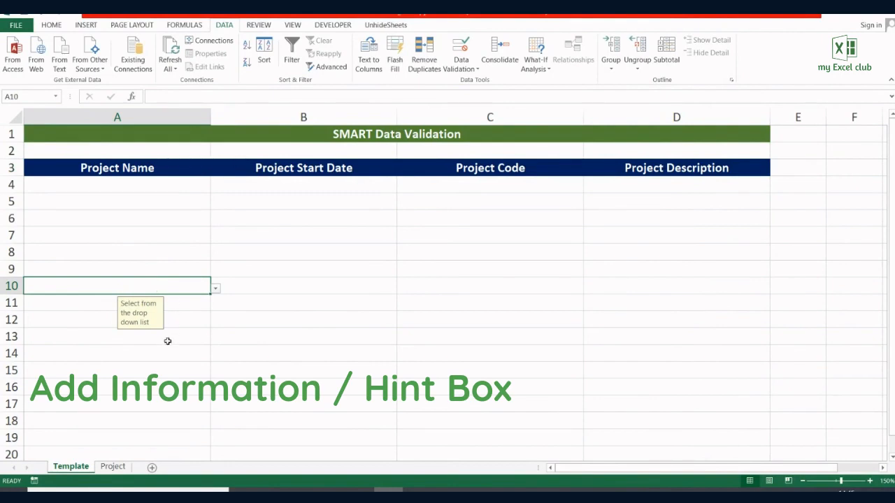
type("hgkjbhkm")
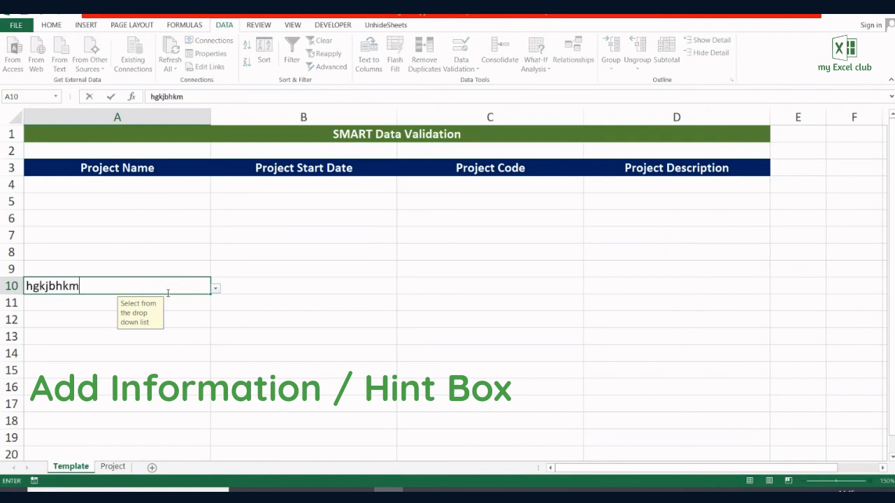
key("Return")
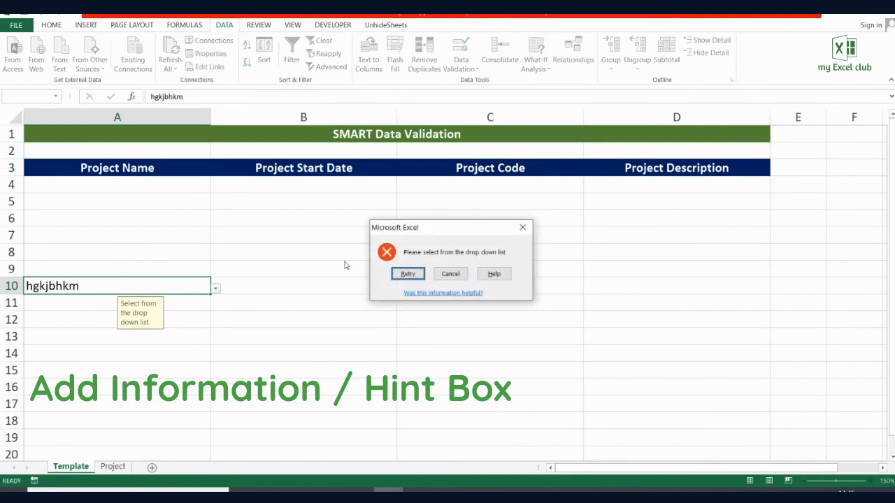
left_click(450, 275)
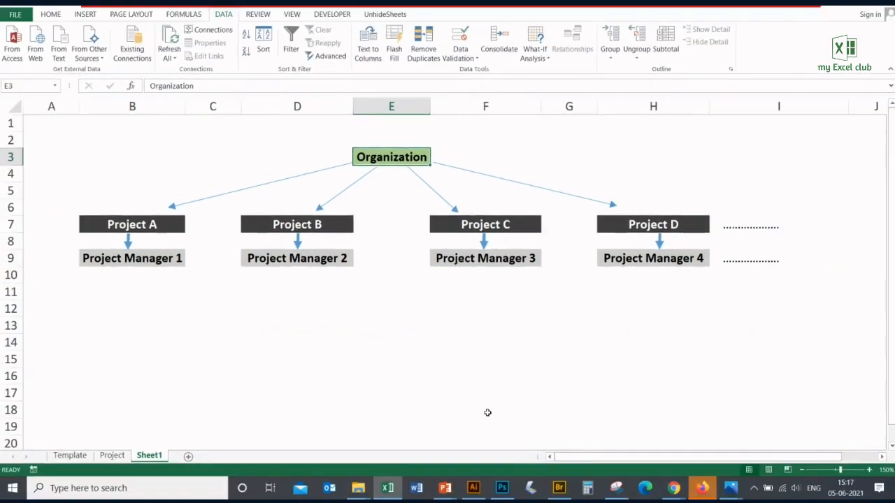
Switch to the Template sheet and examine its project columns A to D, then the Project Name column
left_click(70, 455)
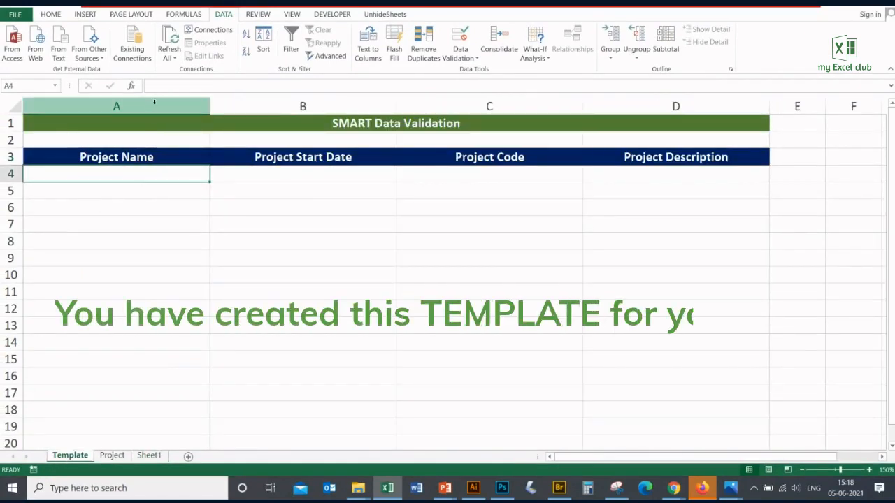
left_click_drag(153, 102, 622, 103)
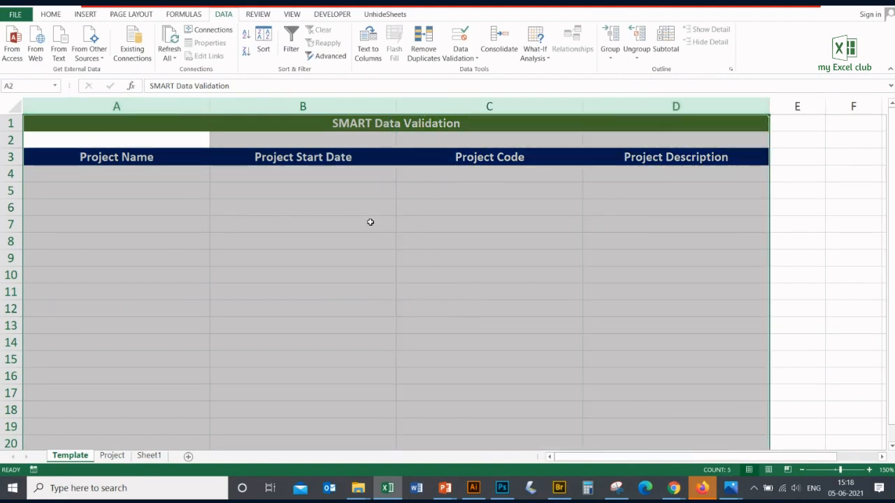
left_click(135, 172)
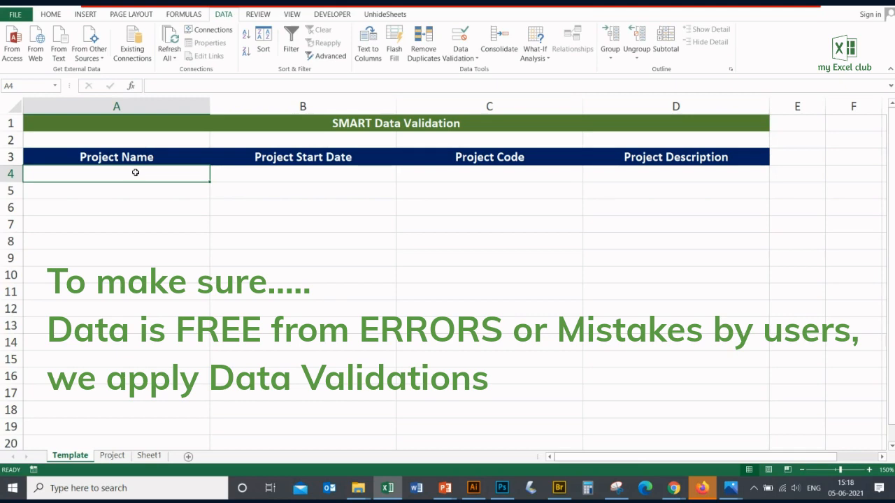
left_click(172, 107)
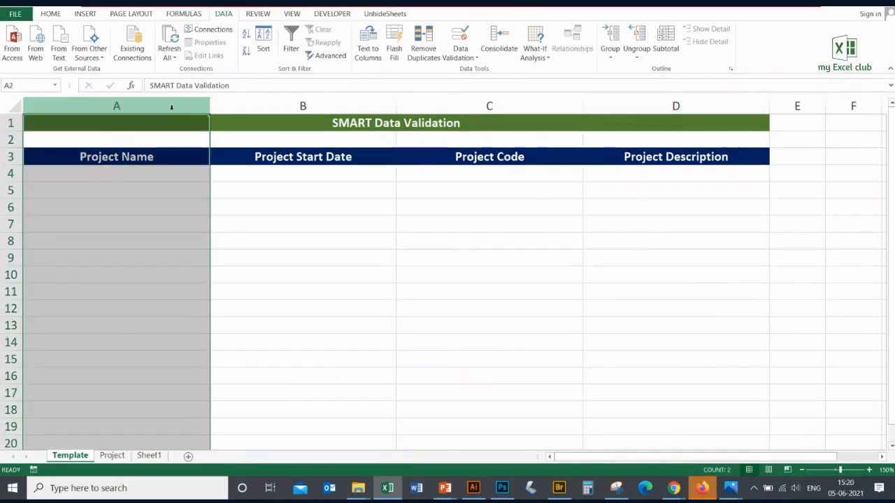
left_click(183, 160)
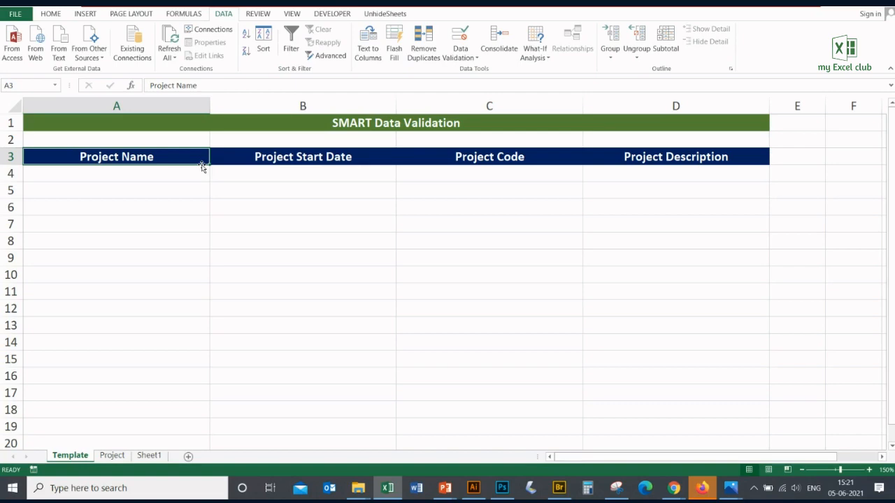
Apply List data validation to cell A4 with the source A,B,C,D and check the resulting drop-down
left_click(200, 175)
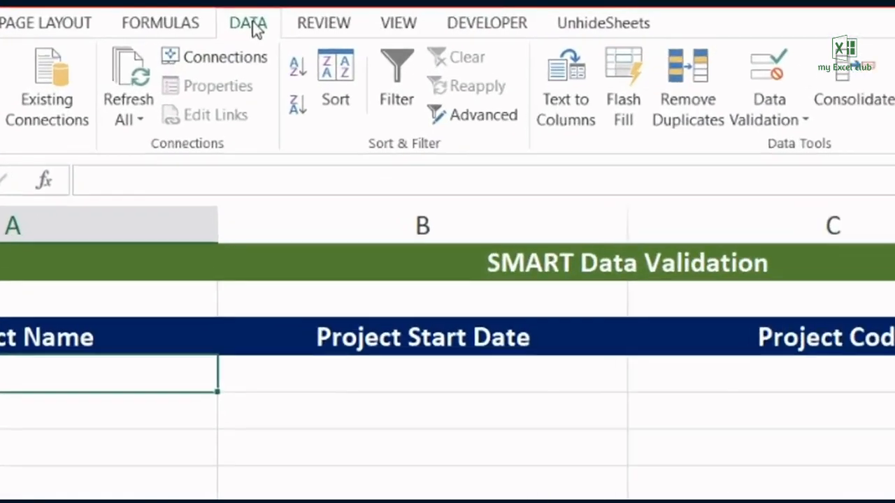
left_click(779, 83)
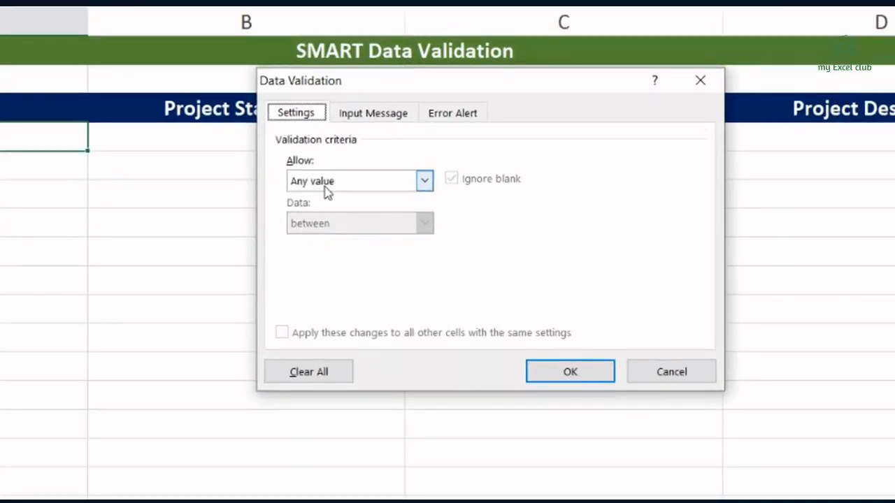
left_click(326, 183)
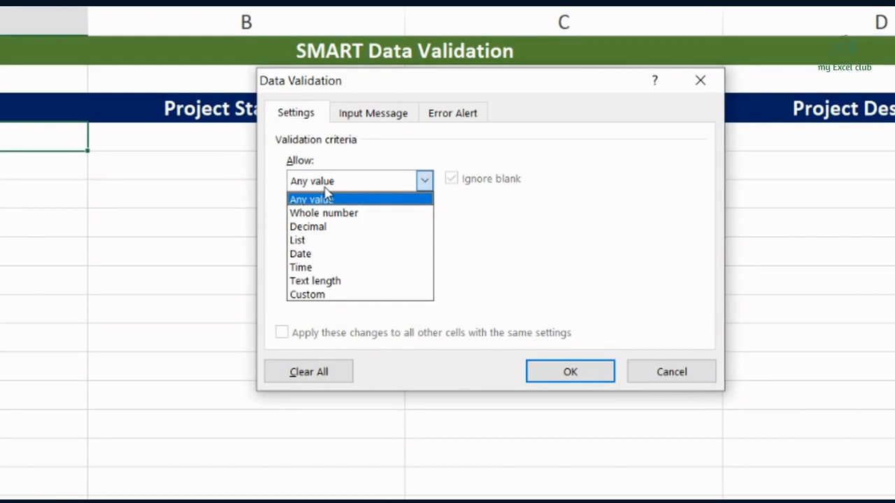
left_click(313, 240)
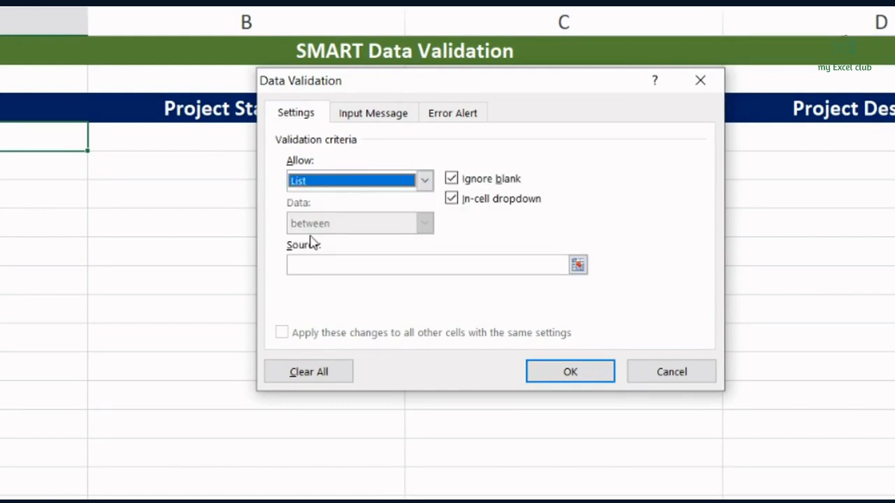
left_click(330, 264)
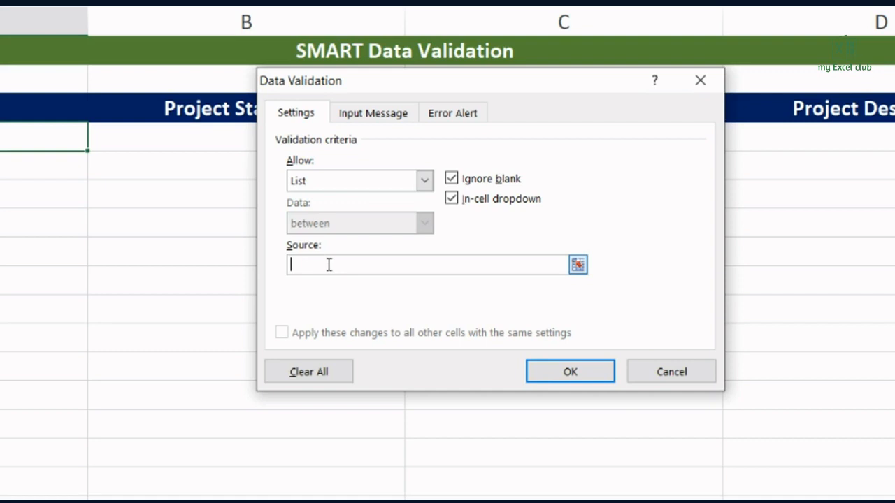
type("A,B,C,D")
left_click(539, 375)
left_click(215, 176)
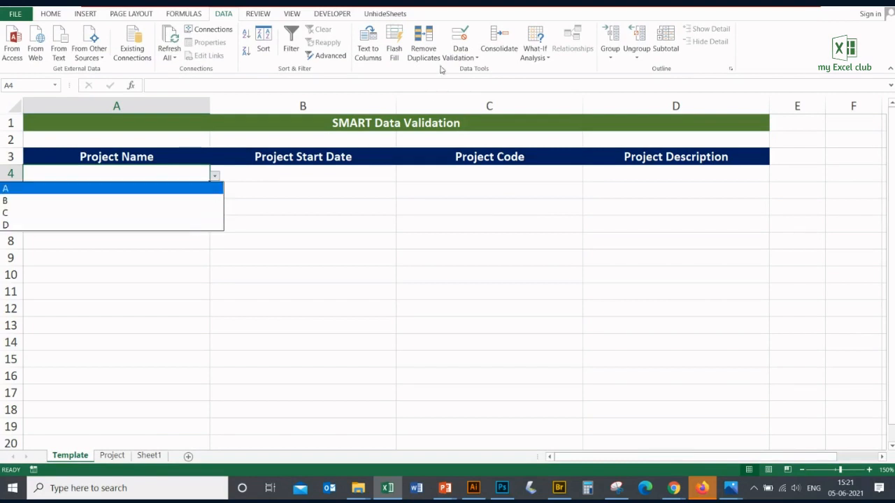
Replace the list source of cell A4 with the range A2:A5 on the Project sheet and check the drop-down
left_click(459, 34)
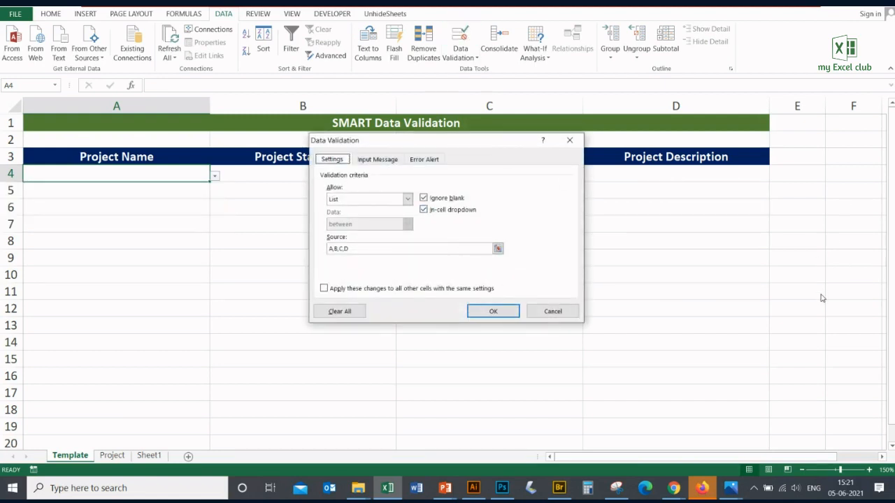
left_click(347, 251)
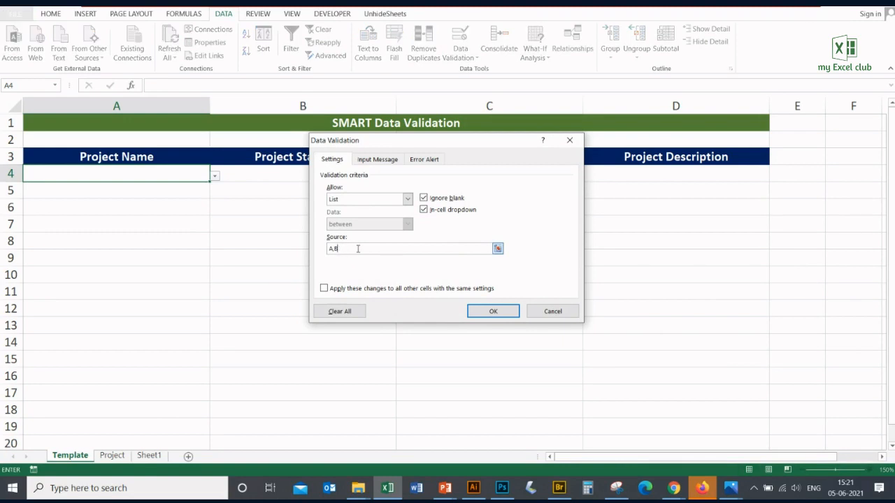
key("BackSpace")
left_click(111, 459)
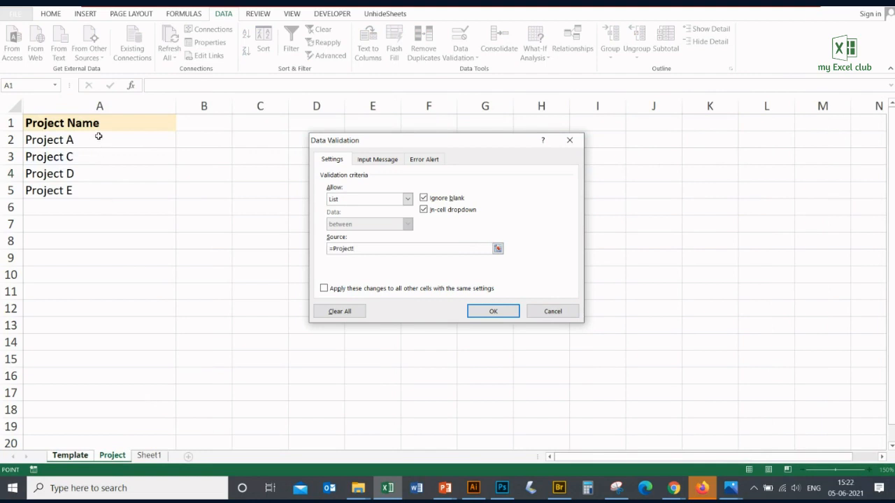
left_click_drag(83, 141, 86, 191)
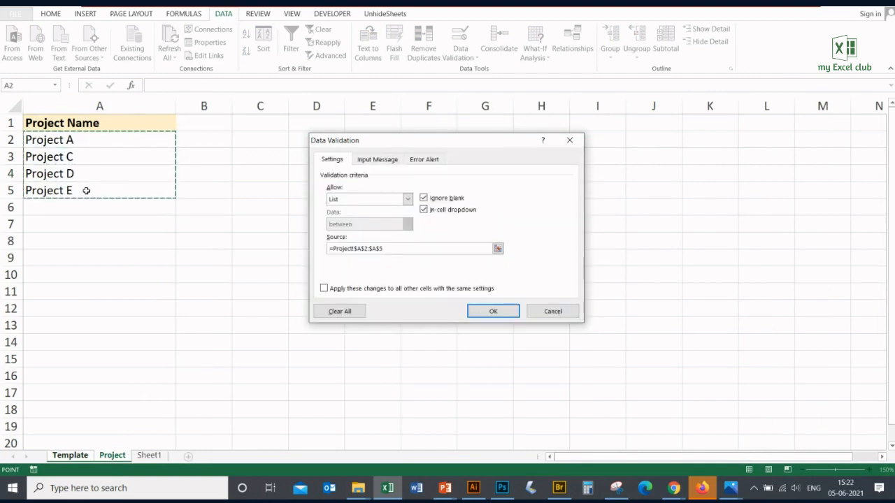
left_click(508, 314)
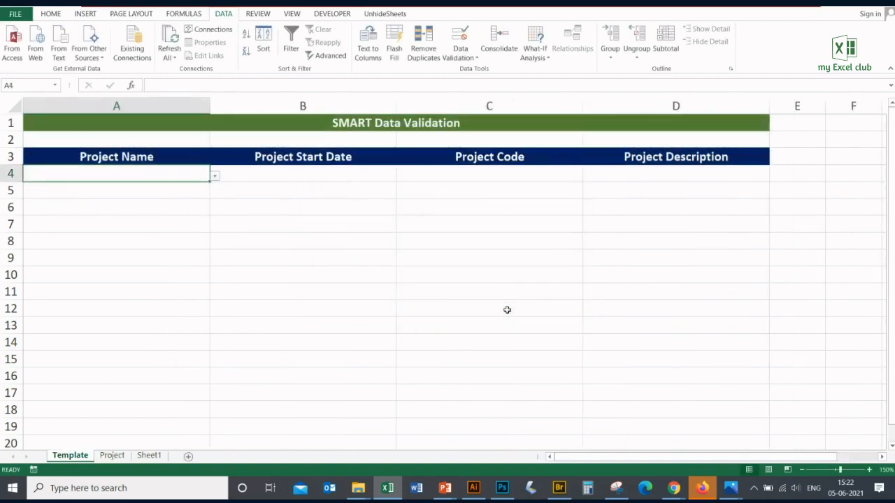
left_click(215, 177)
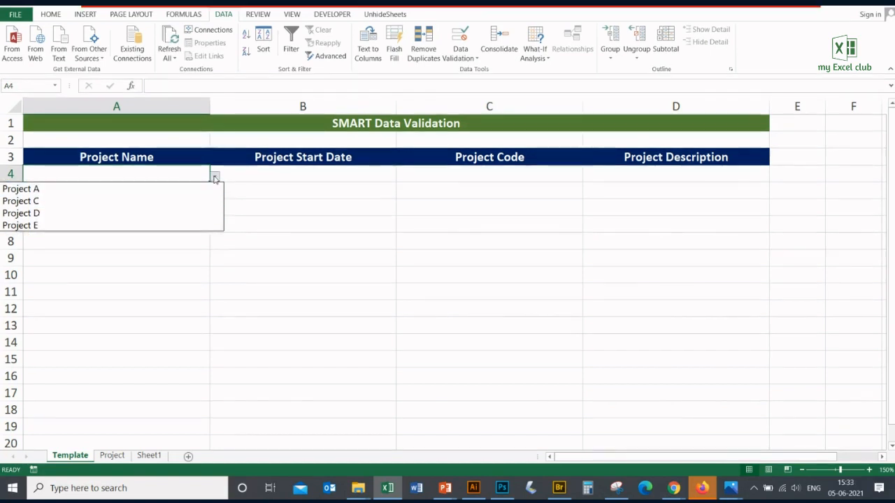
Add the entry "new project" in cell A6 of the Project sheet
left_click(112, 456)
left_click(112, 456)
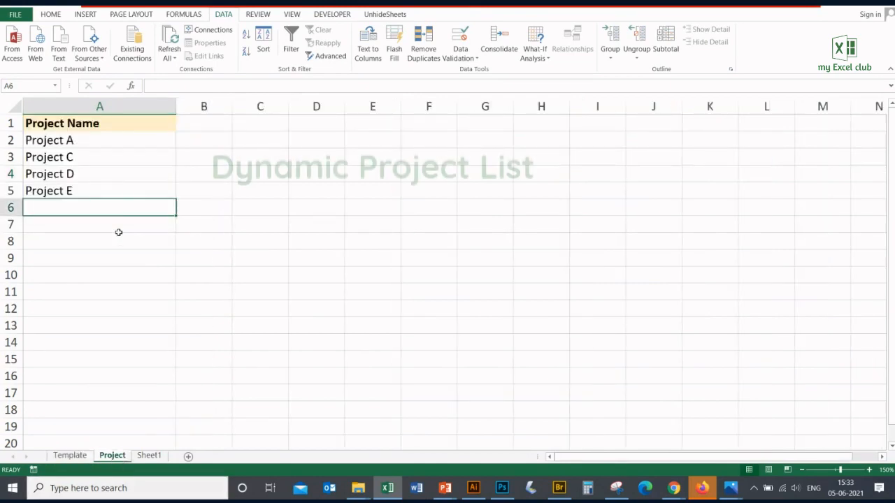
type("new project")
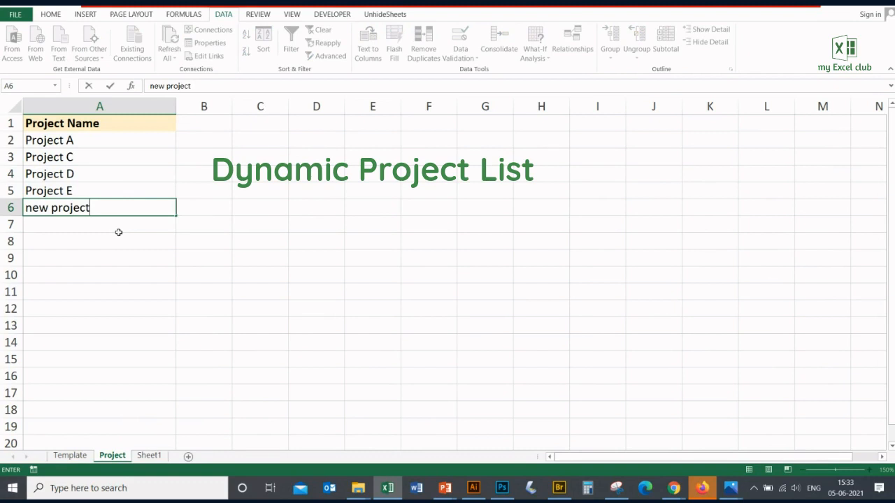
key("Return")
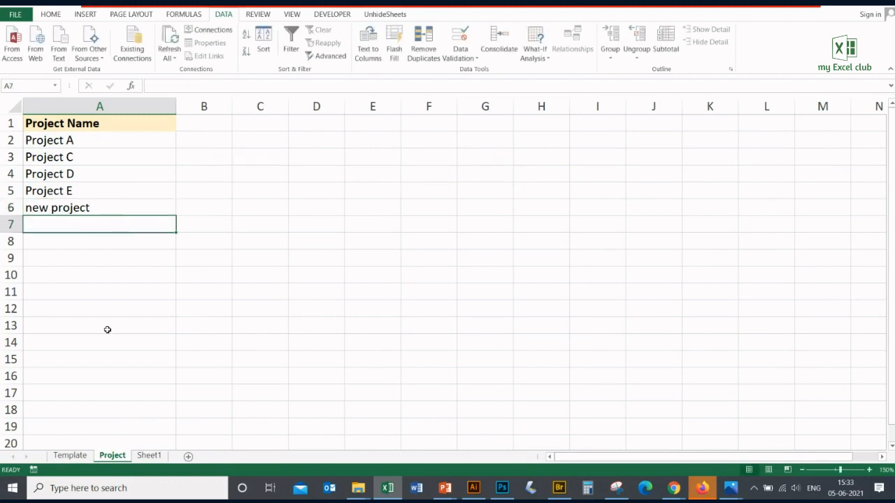
Check the drop-down list of Template cell A4 and its validation source range for the added project
left_click(70, 456)
left_click(215, 176)
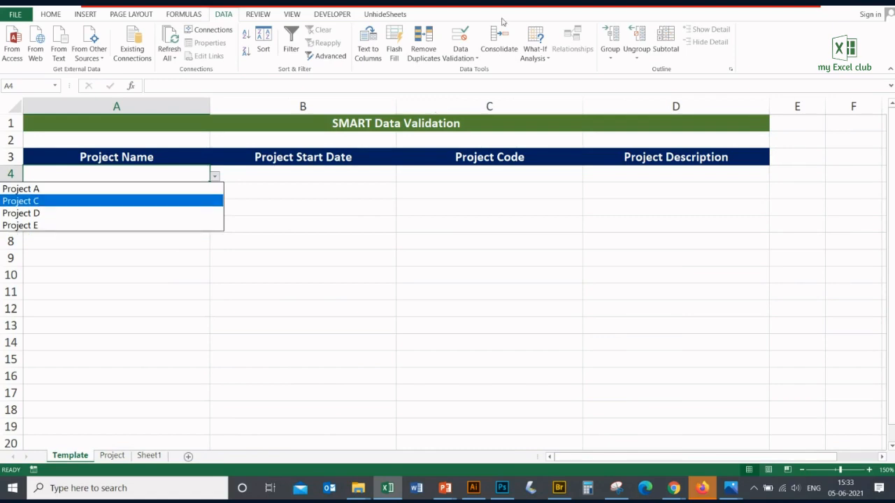
left_click(460, 41)
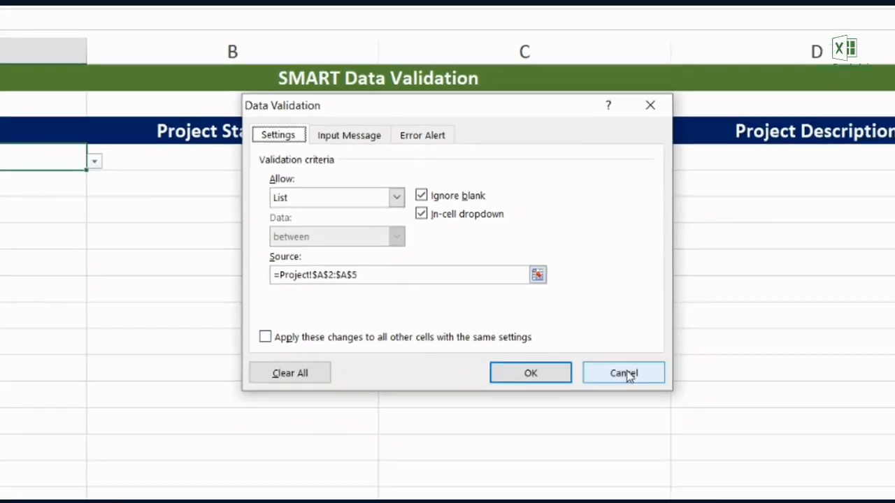
left_click(659, 403)
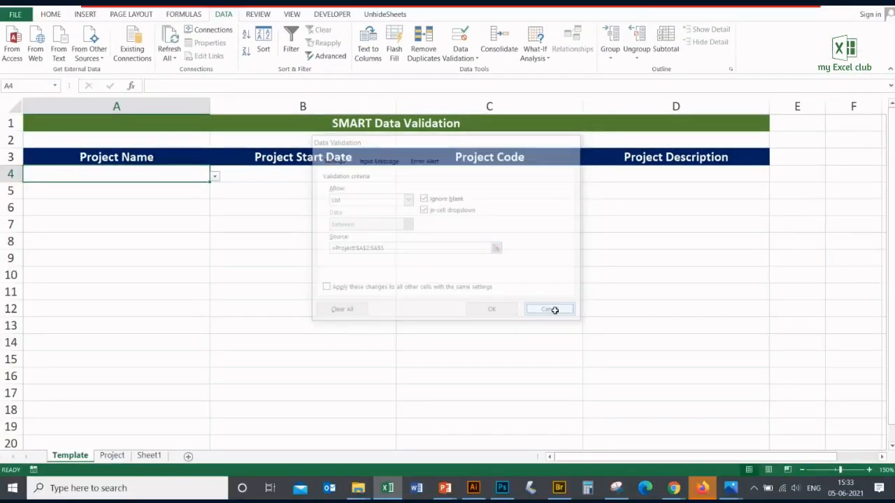
left_click(216, 177)
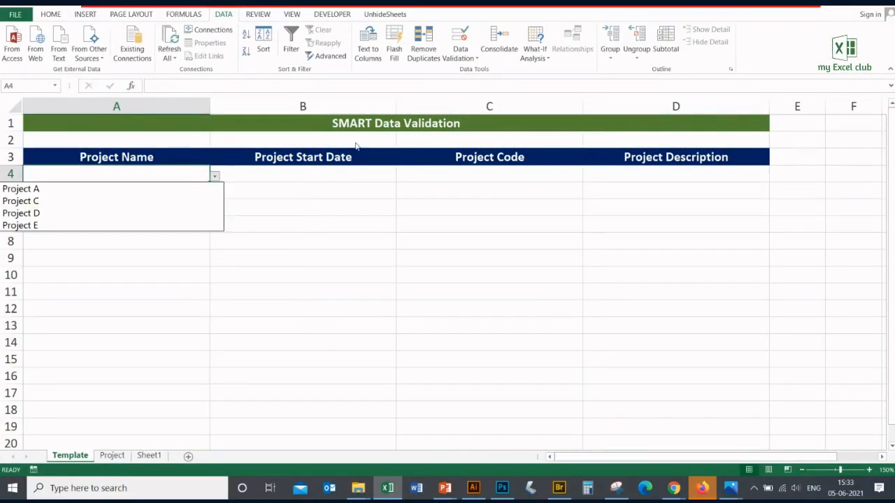
Extend the list source of Template cell A4 to A2:A6 on the Project sheet, and check the drop-down and its source
left_click(460, 41)
left_click(392, 249)
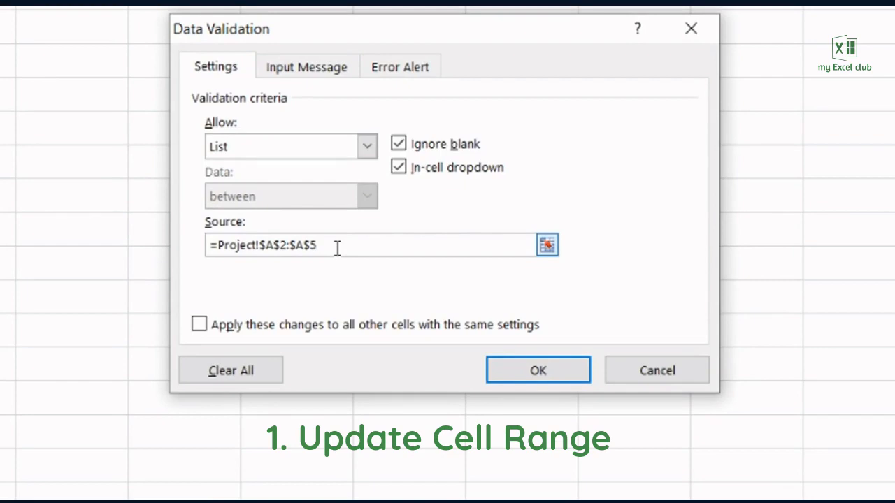
key("BackSpace")
type("6")
left_click(538, 370)
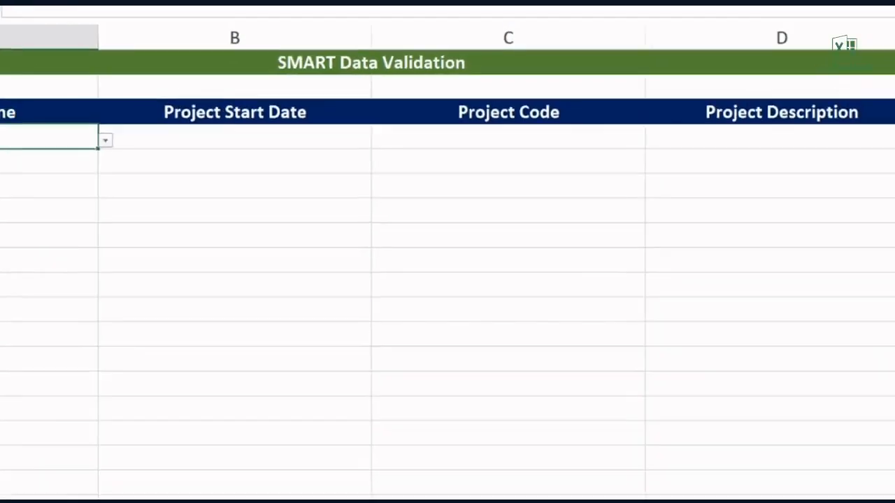
left_click(104, 141)
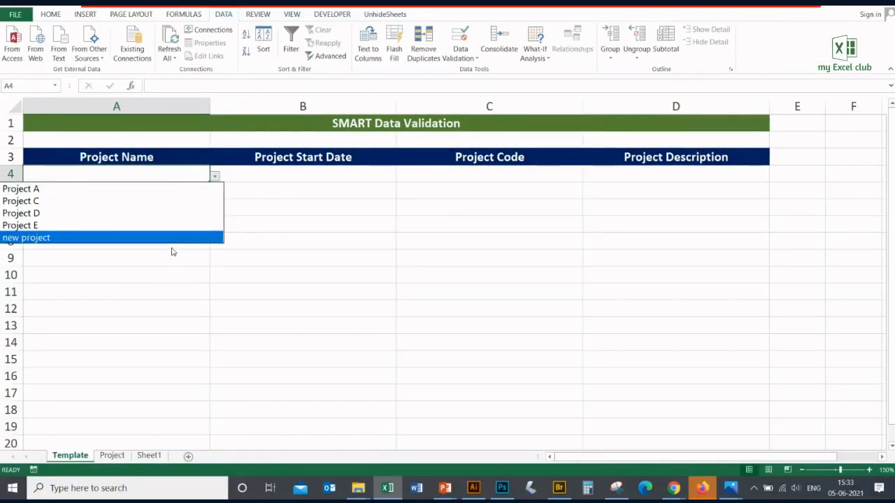
left_click(251, 207)
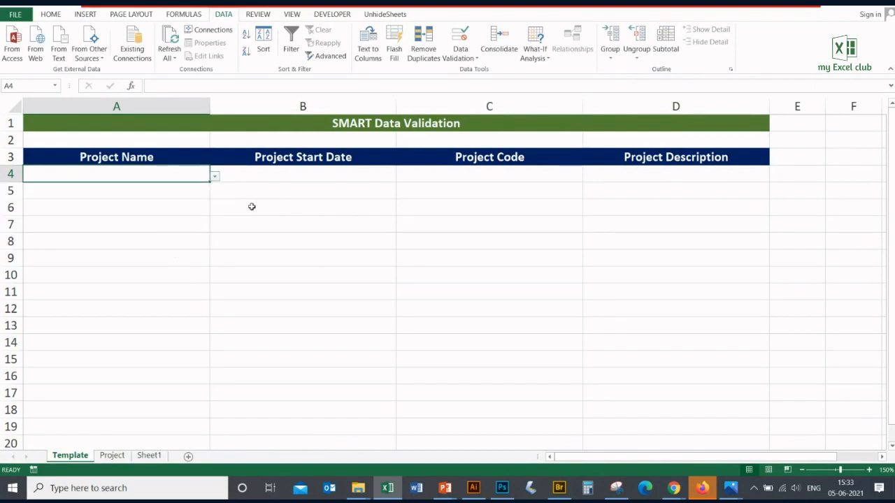
left_click(460, 39)
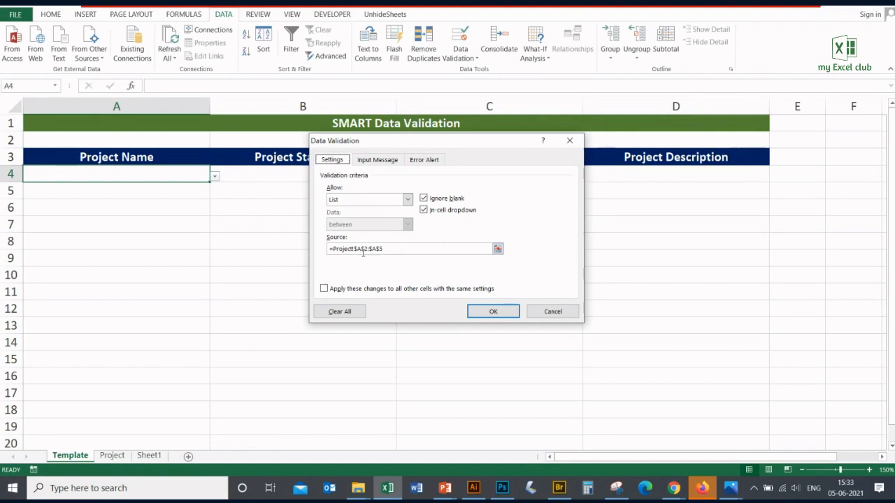
left_click(552, 312)
Insert a row above Project E on the Project sheet and move the "new project" entry into cell A5
left_click(112, 456)
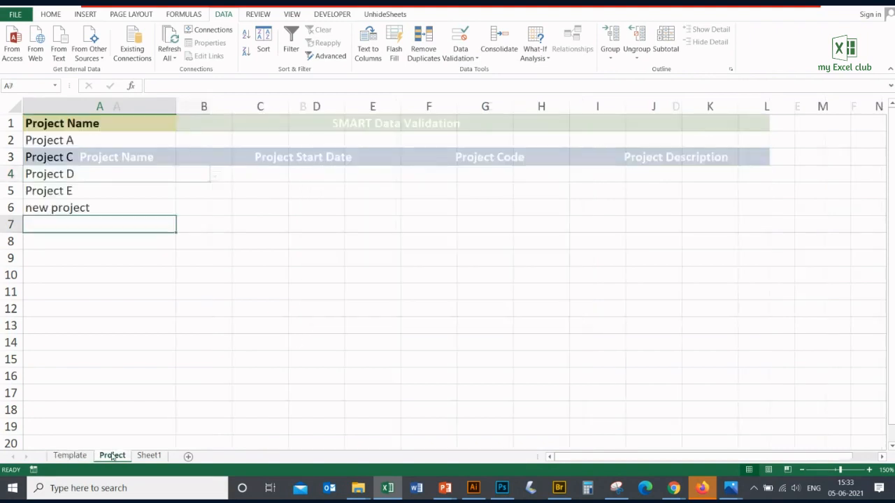
left_click(10, 190)
right_click(10, 191)
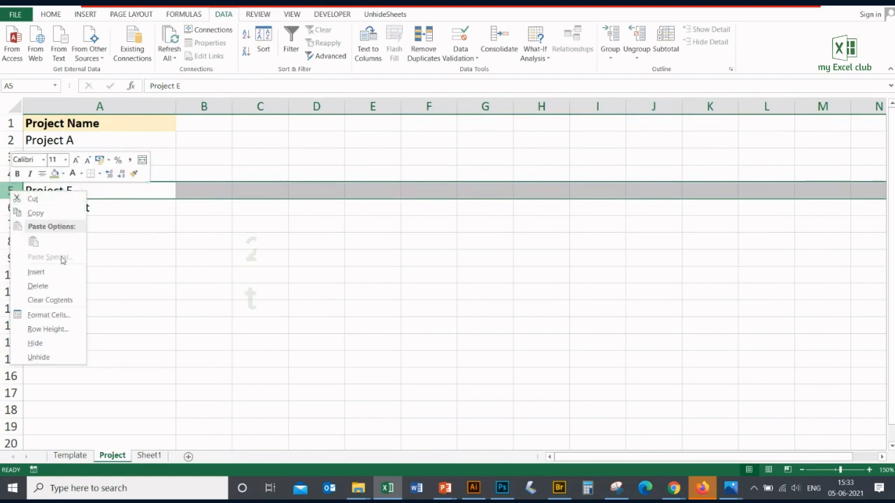
left_click(56, 272)
left_click(77, 225)
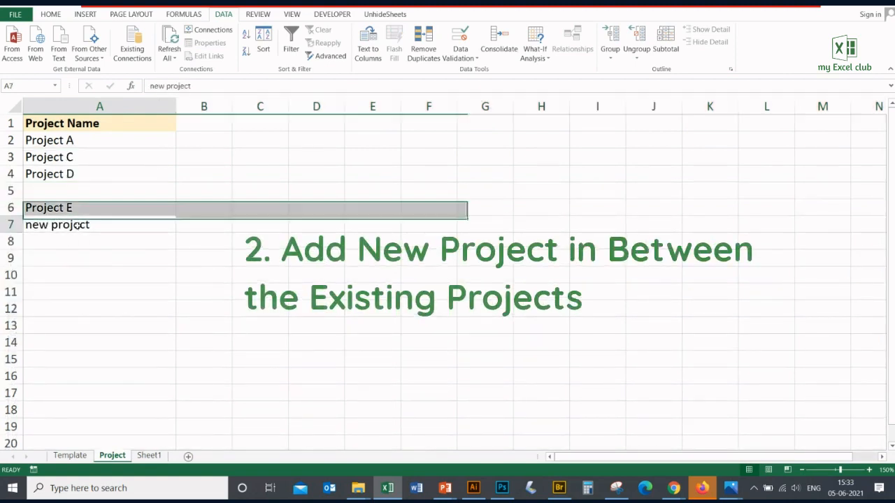
key("ctrl+x")
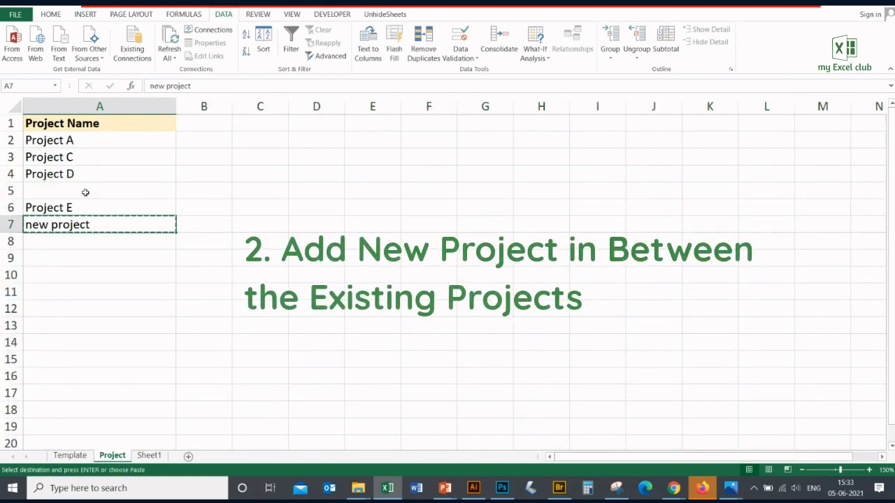
left_click(84, 191)
key("ctrl+v")
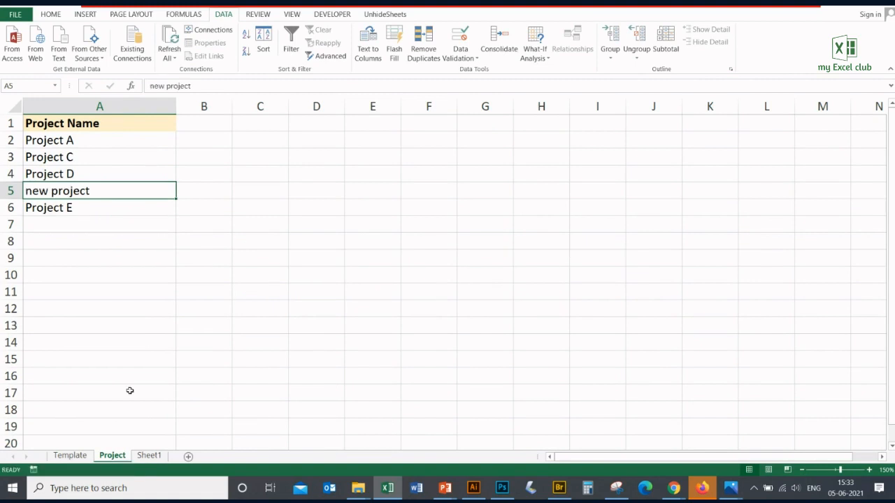
Check the drop-down list of Template cell A4 for the entry inserted between the existing projects
left_click(69, 455)
left_click(215, 177)
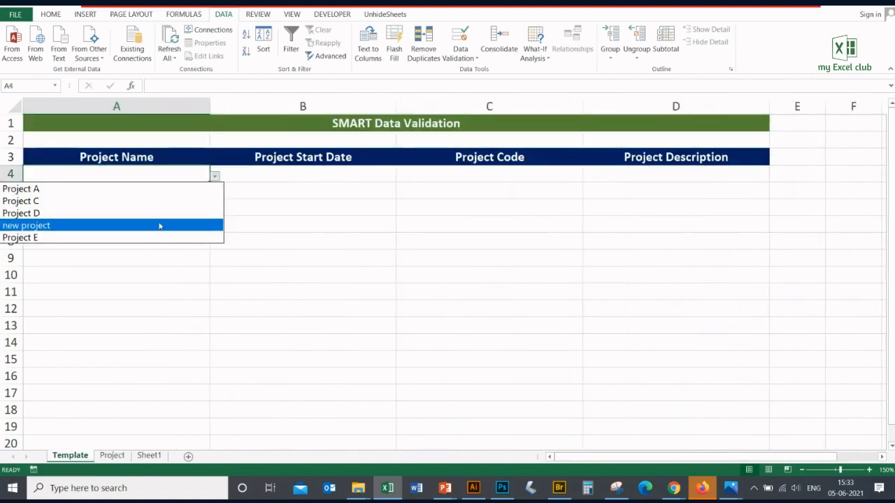
key("Escape")
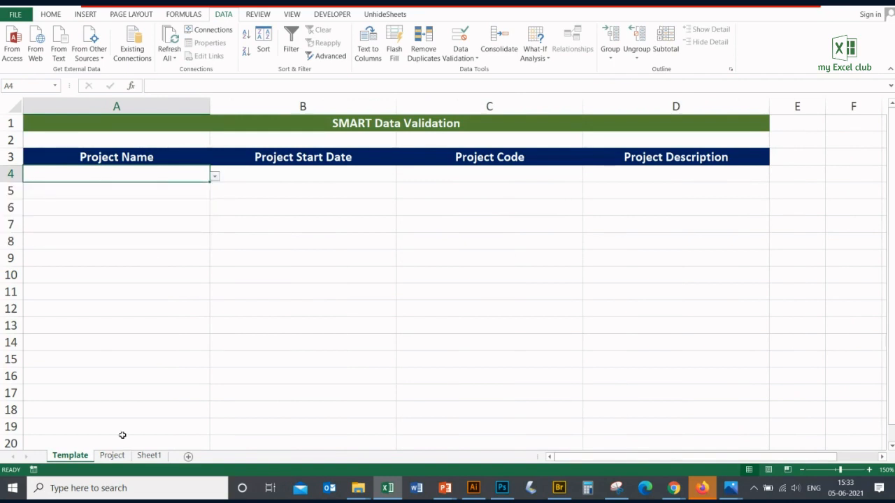
Move the "new project" entry on the Project sheet below Project E and delete the emptied row 5
left_click(112, 457)
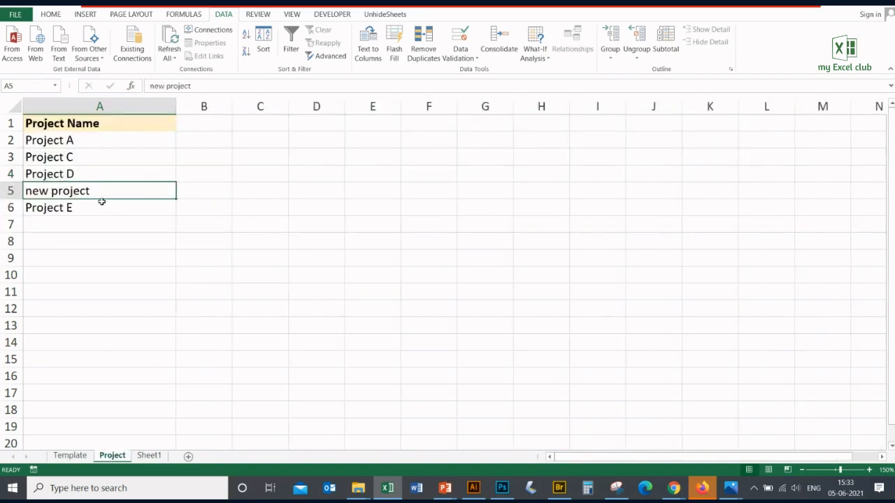
left_click(10, 190)
key("ctrl+c")
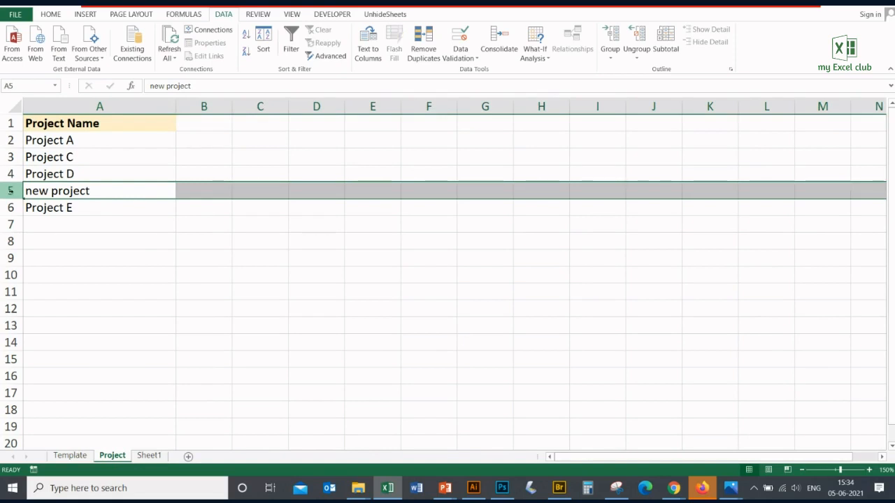
left_click(63, 221)
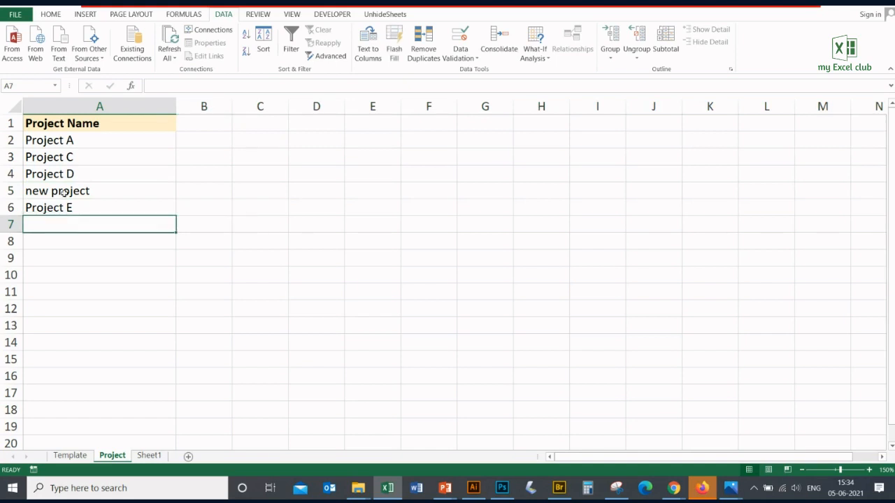
left_click(64, 193)
key("ctrl+c")
left_click(63, 221)
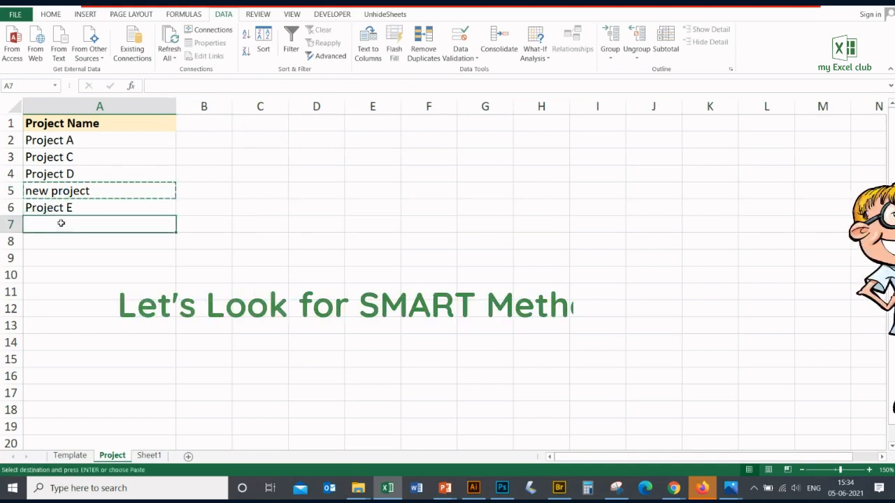
key("ctrl+v")
right_click(10, 190)
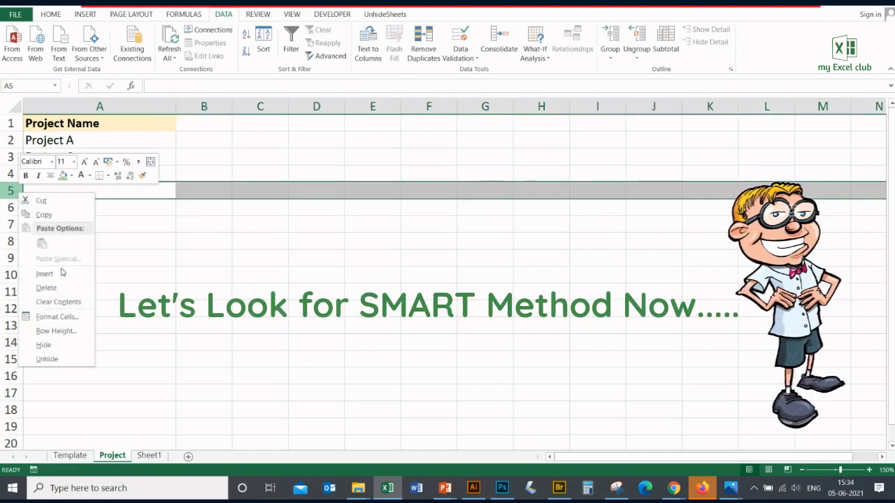
left_click(46, 288)
left_click(123, 210)
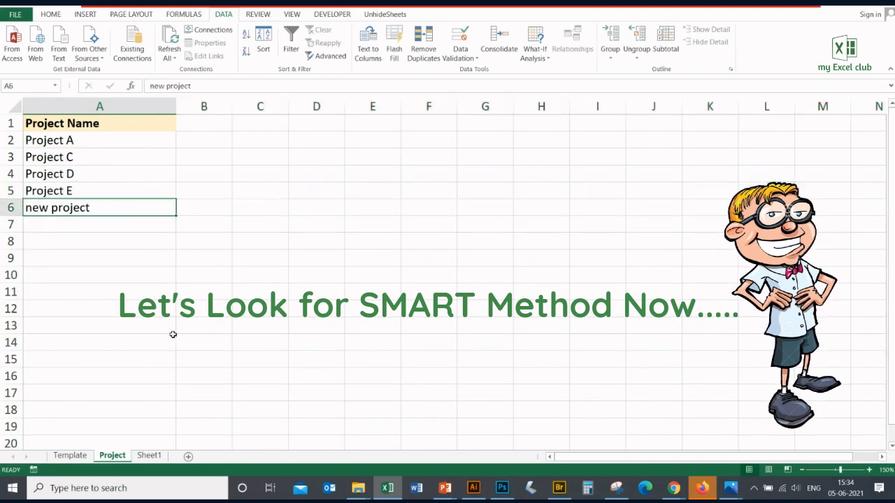
Check the drop-down list of Template cell A4 with the new entry back at the end of the project list
left_click(70, 455)
left_click(215, 178)
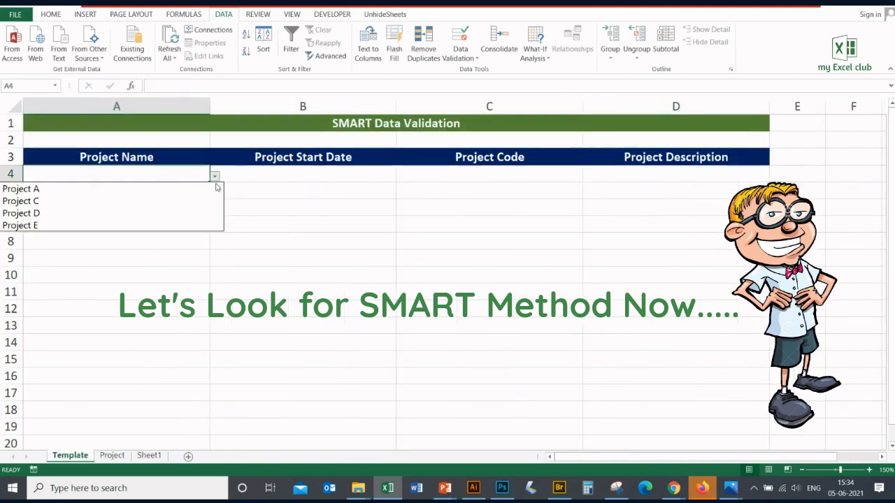
Add the entry "Project B" in cell A6 of the Project sheet
left_click(114, 456)
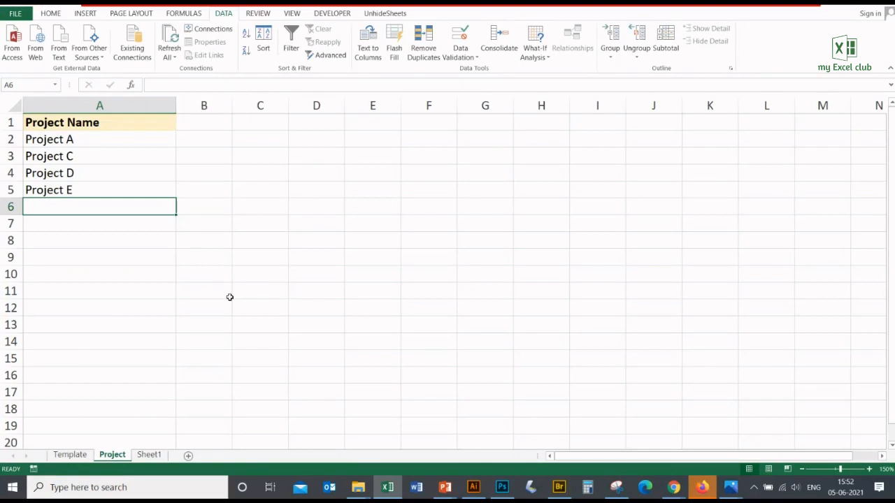
type("P")
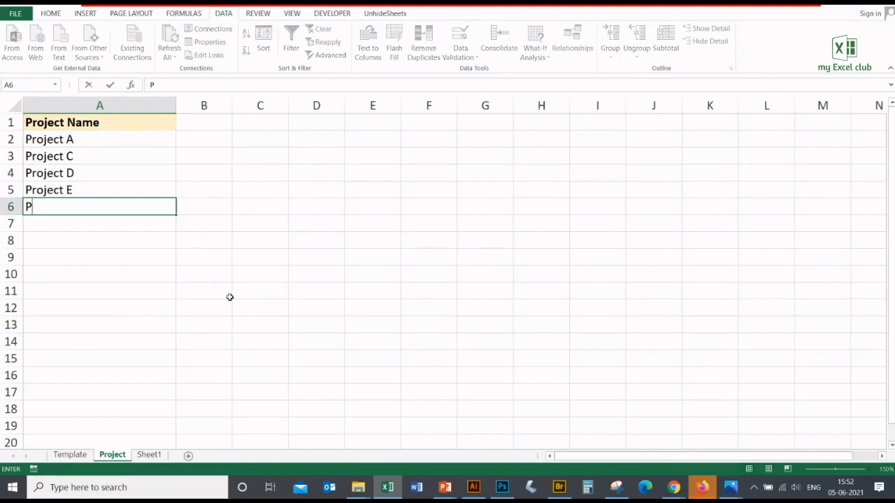
type("roject B")
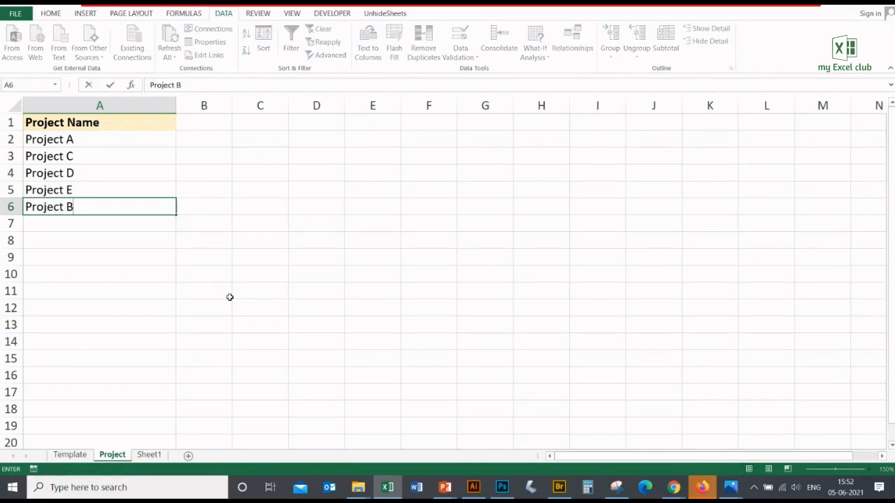
key("Return")
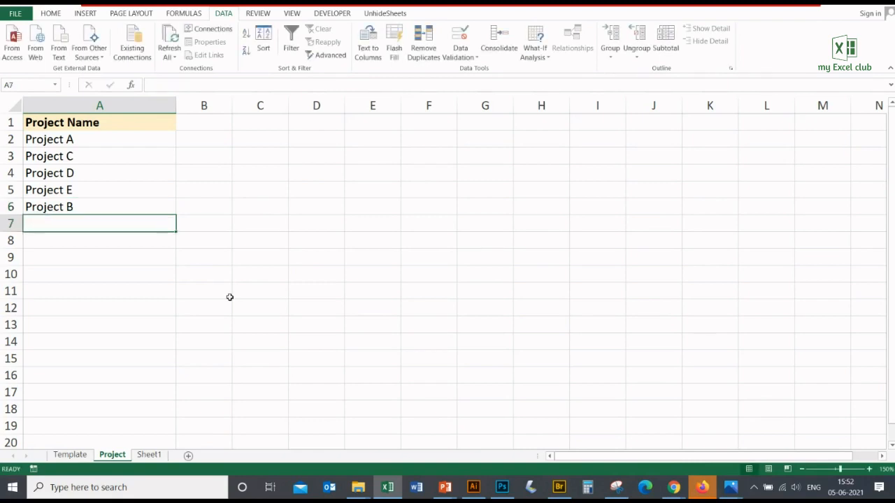
Convert the project list in A1:A6 of the Project sheet into a table with headers
left_click(112, 190)
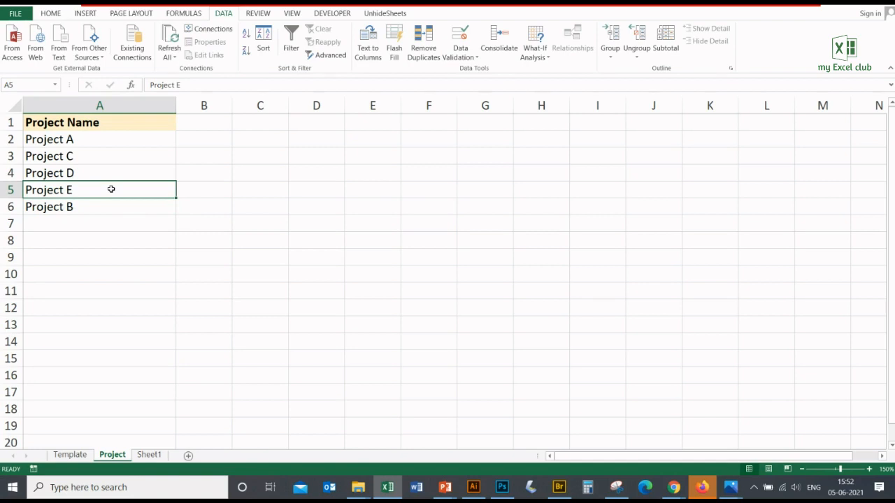
key("ctrl+t")
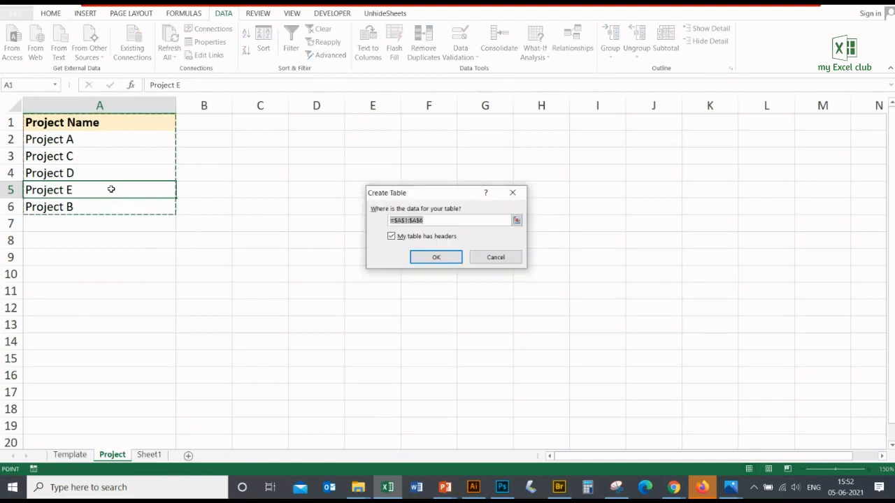
left_click(426, 259)
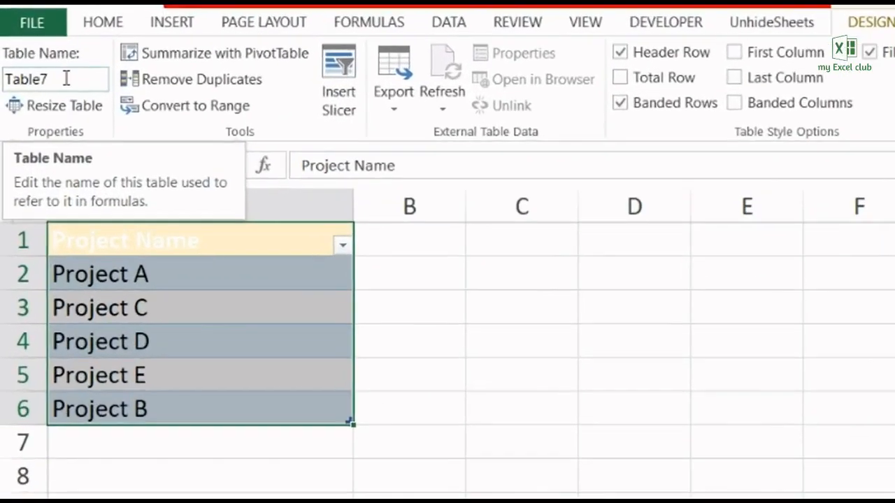
Rename the project table as ProjectList
left_click(31, 42)
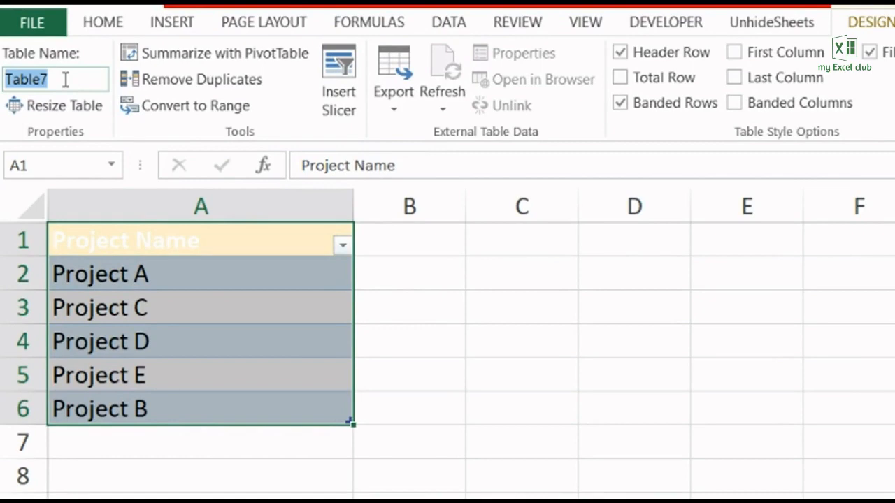
type("ProjectList")
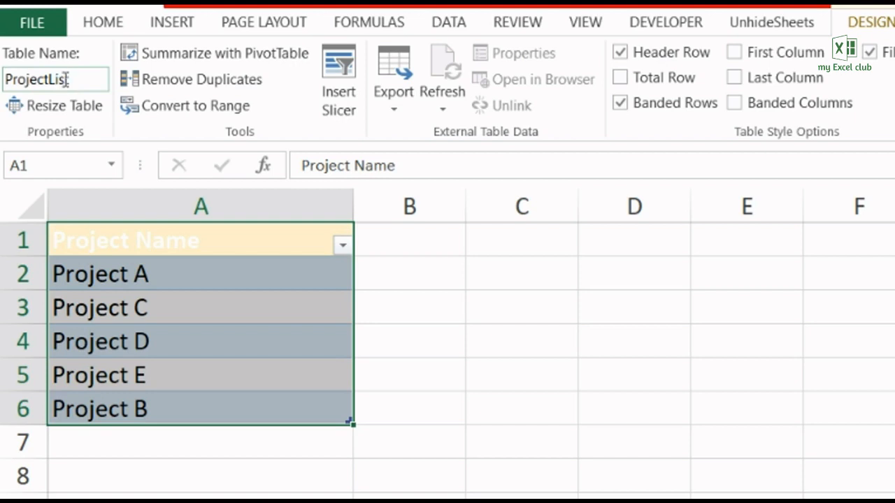
key("Return")
left_click(416, 305)
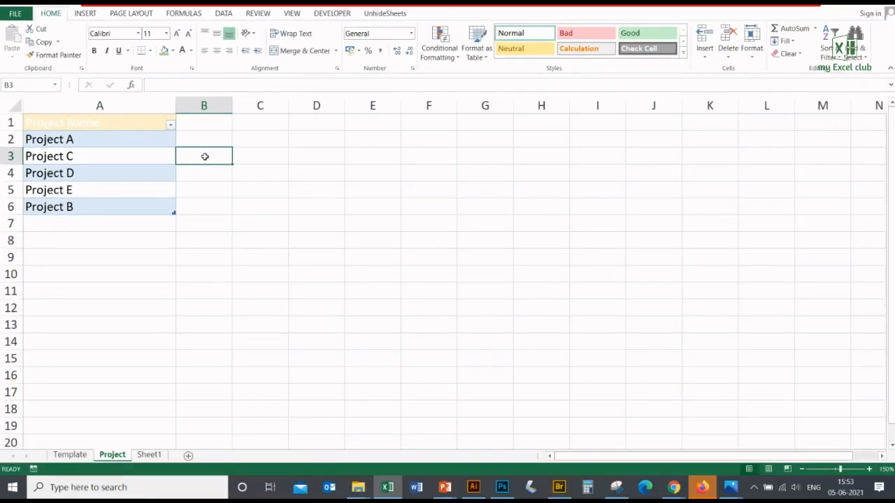
Replace the list validation source of Template cell A4 with =ProjectList[Project Name]
left_click(70, 454)
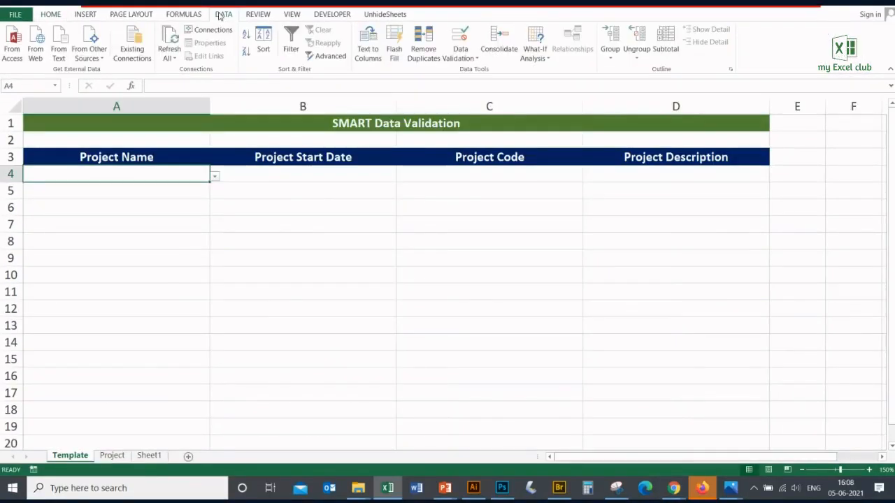
left_click(460, 39)
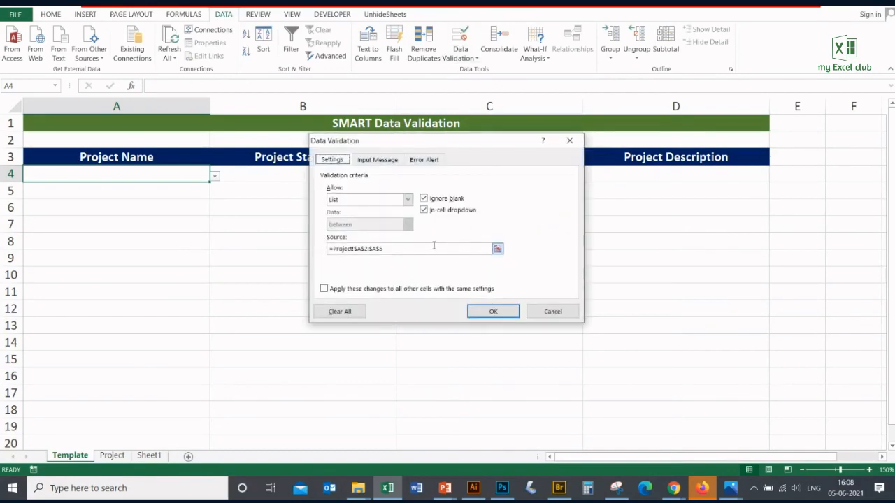
left_click(431, 249)
key("BackSpace")
key("BackSpace")
key("BackSpace")
key("BackSpace")
key("BackSpace")
key("BackSpace")
key("BackSpace")
key("BackSpace")
key("BackSpace")
key("BackSpace")
key("BackSpace")
key("BackSpace")
key("BackSpace")
key("BackSpace")
key("BackSpace")
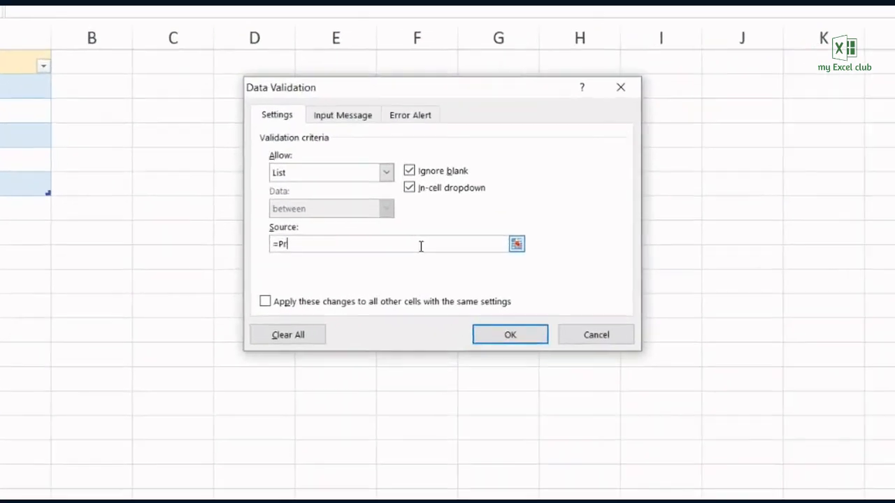
key("BackSpace")
key("BackSpace")
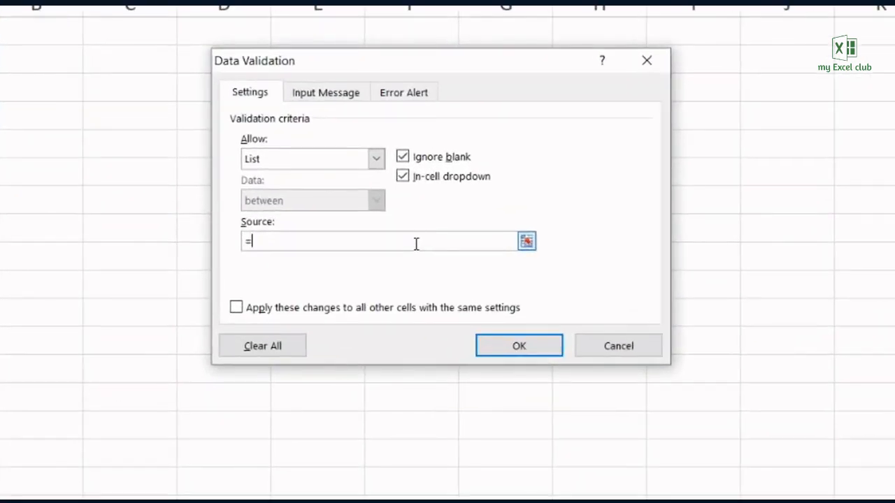
type("ProjectList[Project")
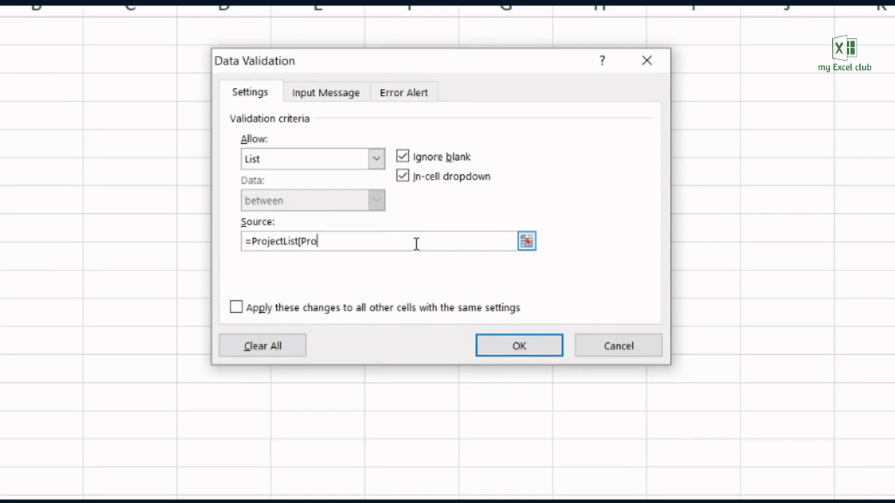
type(" Name]")
left_click(501, 347)
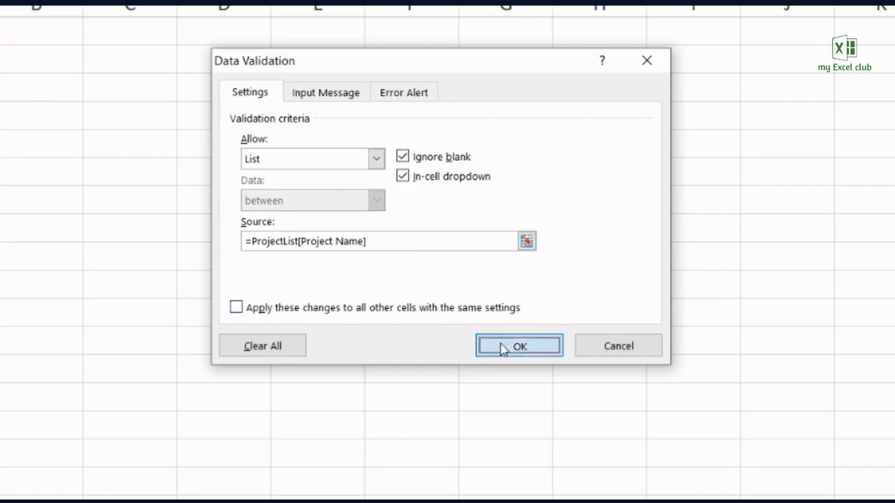
Change the list validation source of Template cell A4 to =INDIRECT("ProjectList[Project Name]") and check its drop-down list
left_click(422, 333)
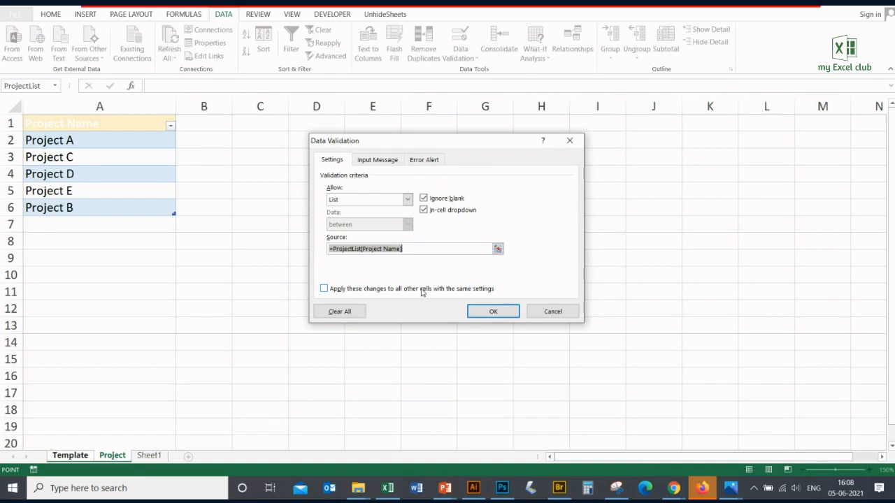
left_click(391, 250)
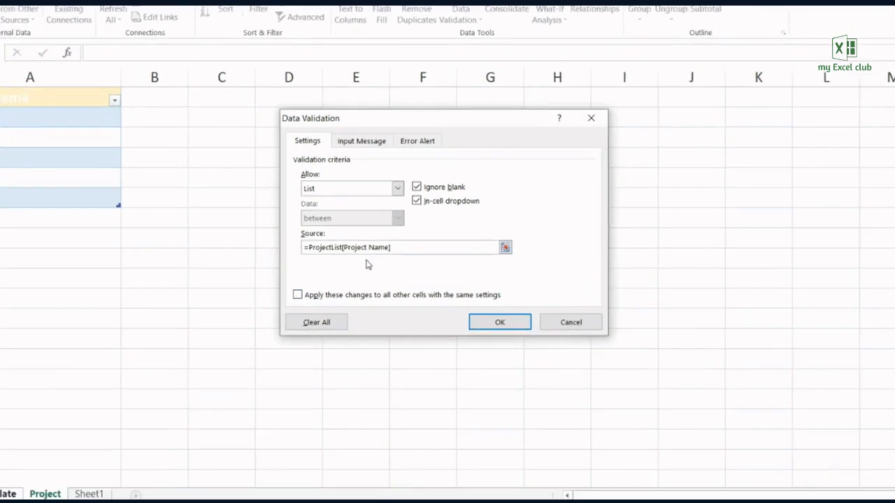
type("indirect(")
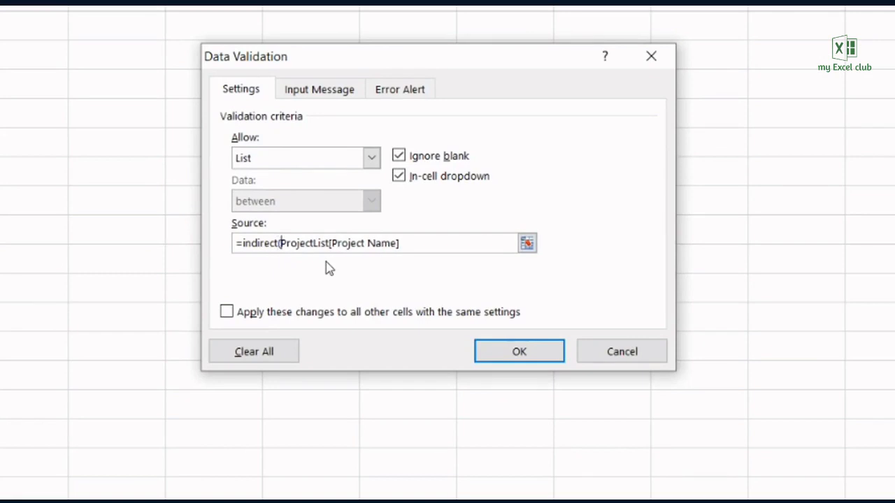
type("\"")
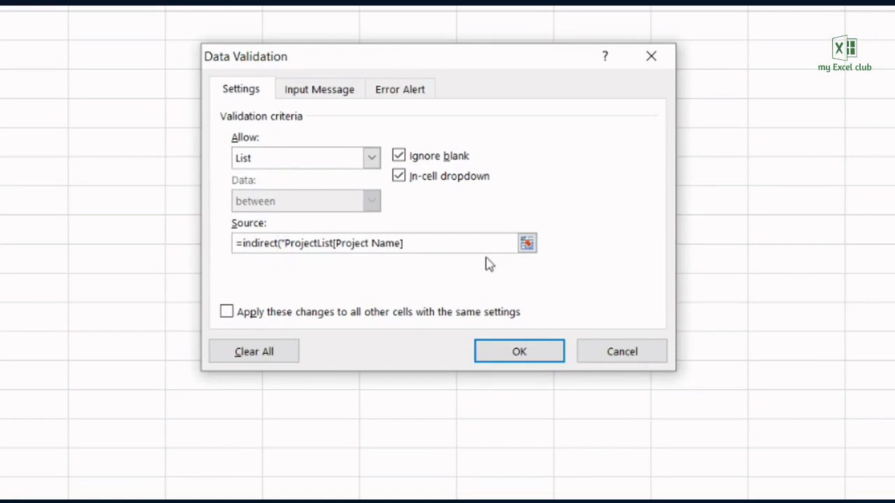
left_click(430, 242)
type("\")")
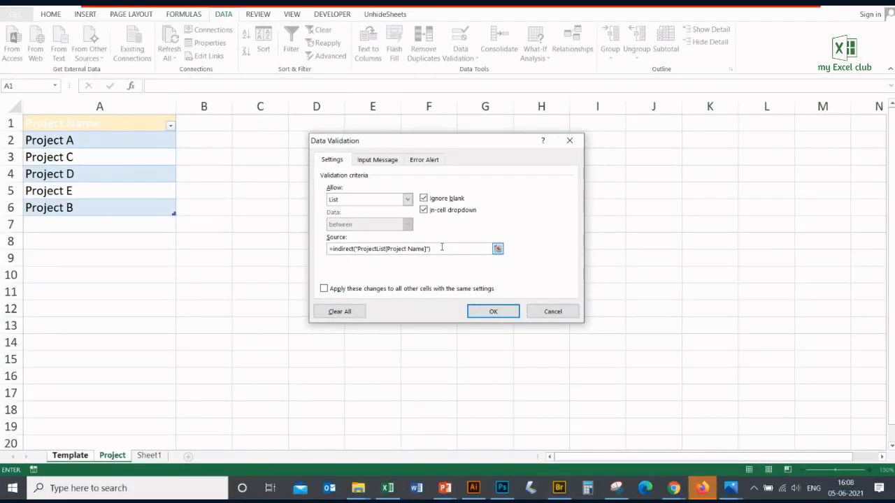
left_click(494, 309)
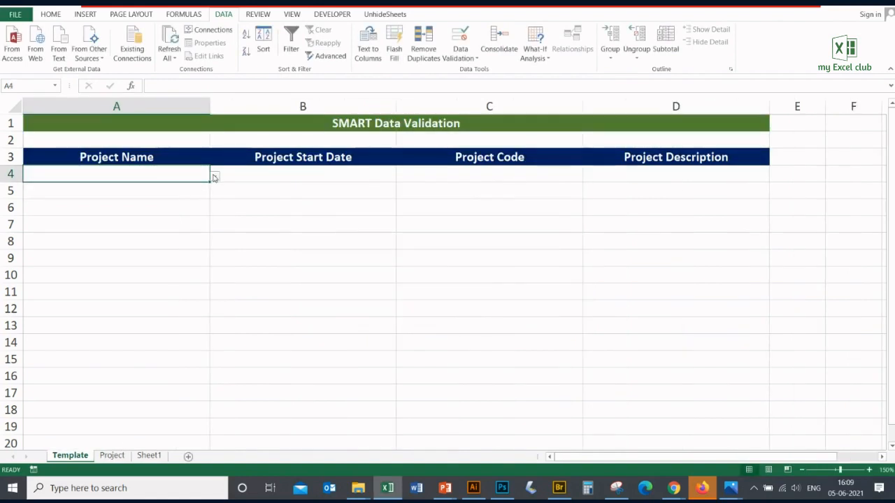
left_click(215, 177)
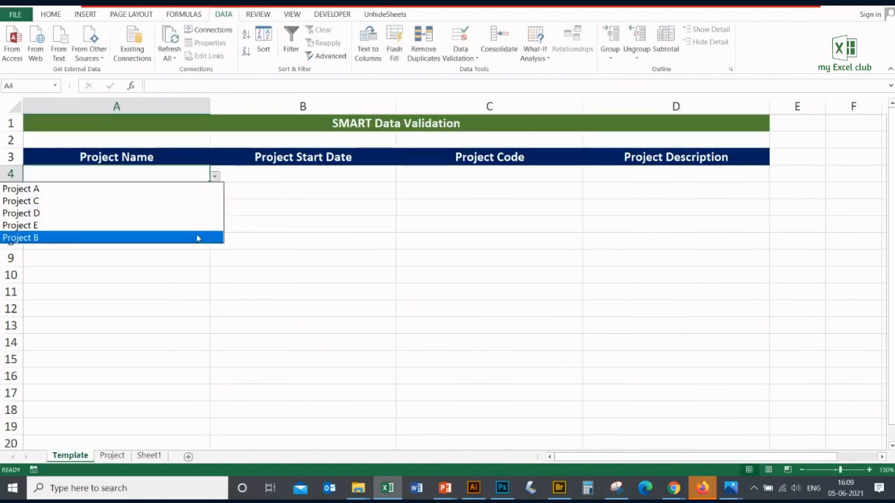
Add the test entries "fgfh" and "gjhgj" in A7 and A8 of the Project sheet and check the drop-down list of Template cell A4
left_click(121, 458)
left_click(112, 456)
type("fgfh")
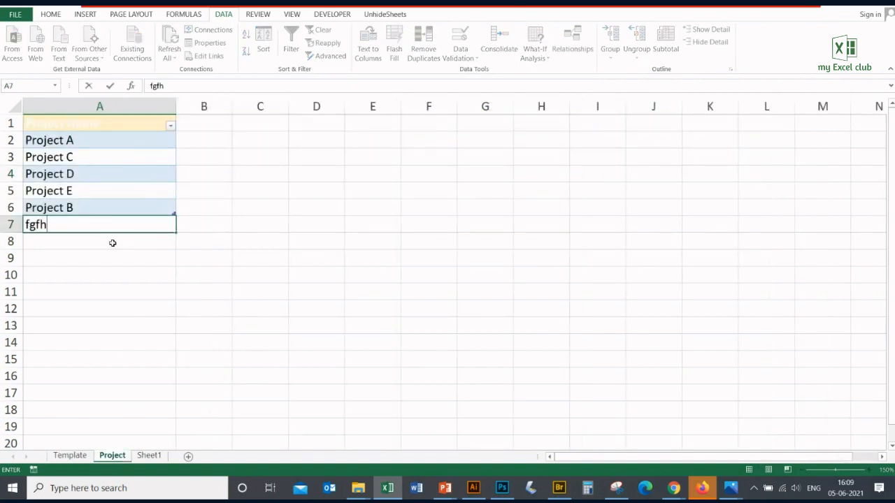
key("Return")
type("gfhg")
left_click(70, 456)
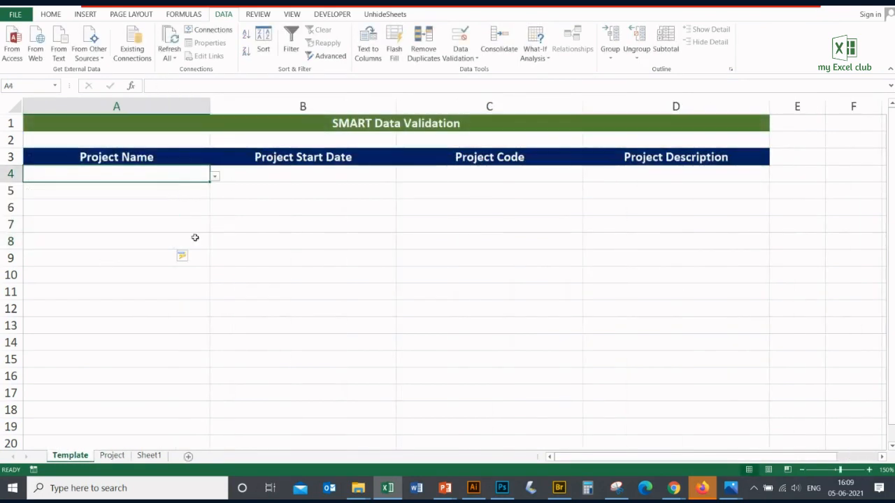
left_click(215, 178)
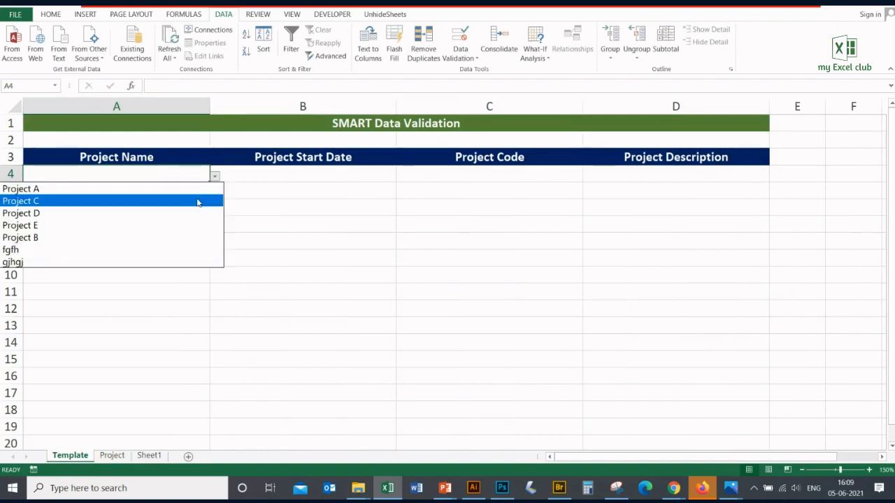
Review the project table's name on the Project sheet and the list validation source of Template cell A4
left_click(116, 456)
left_click(116, 456)
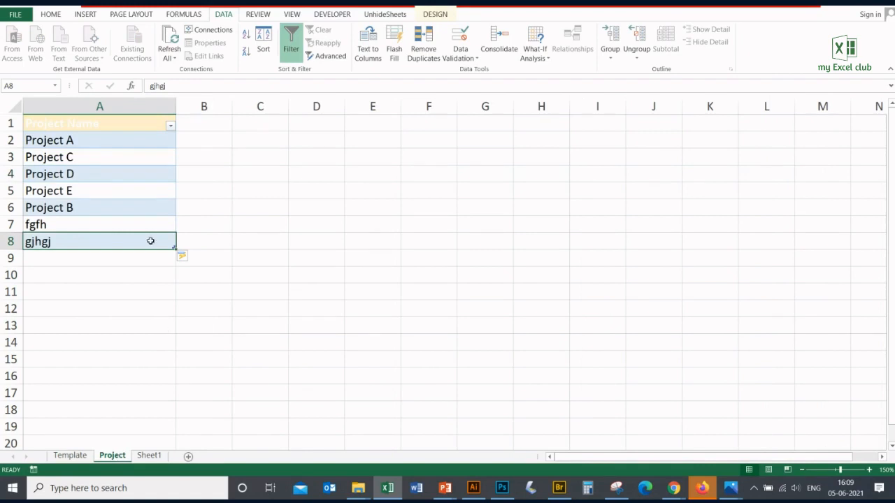
left_click(130, 173)
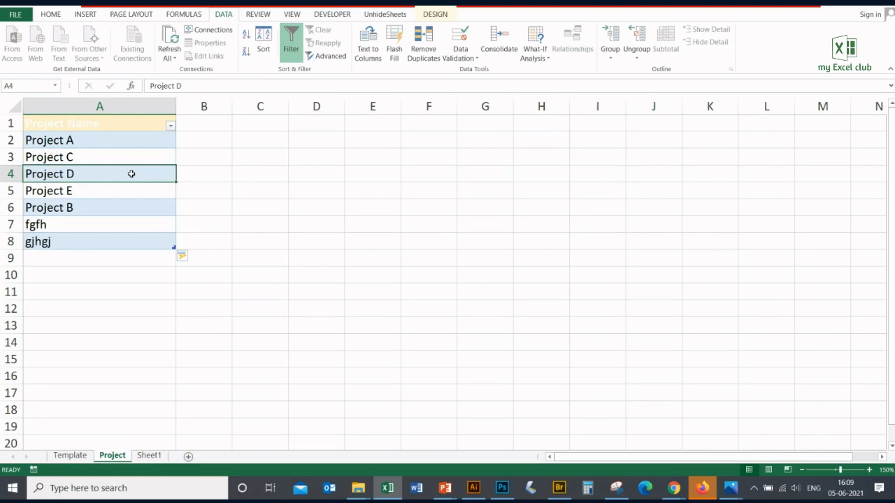
left_click(436, 14)
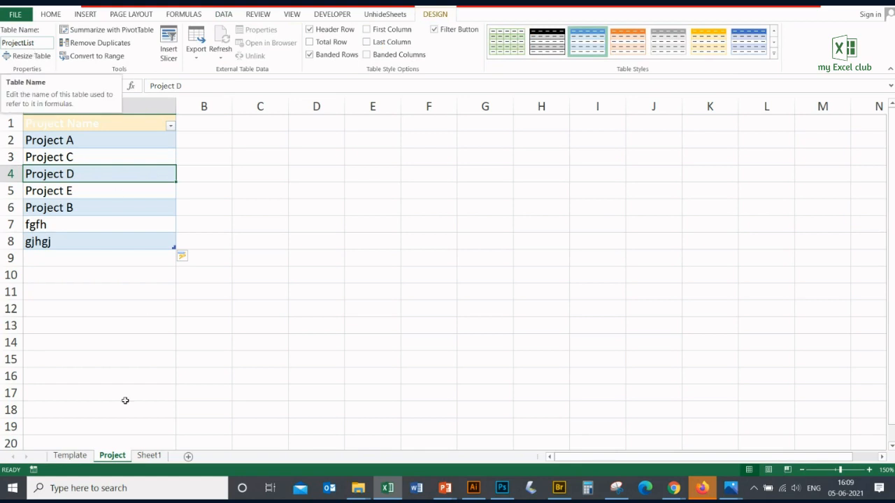
left_click(70, 455)
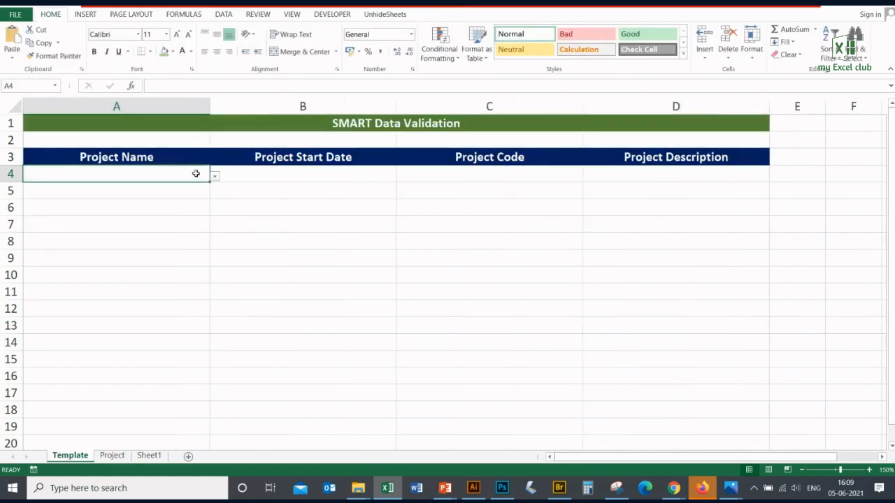
left_click(225, 14)
left_click(460, 35)
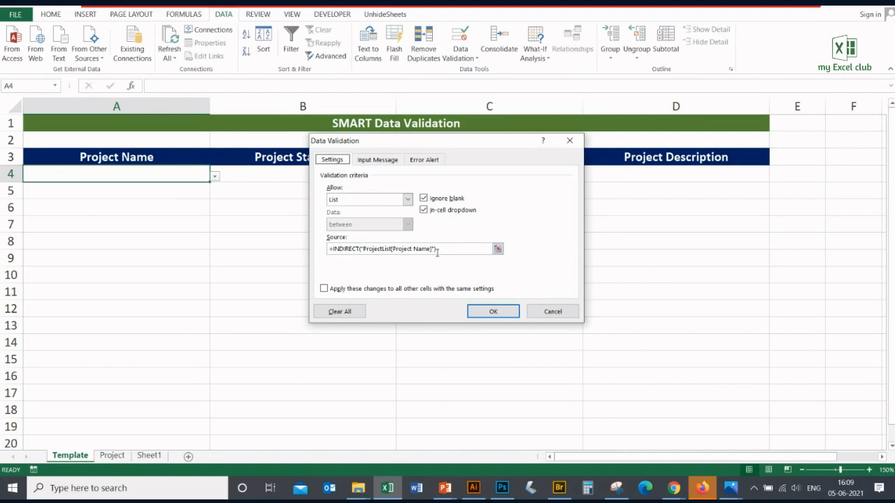
left_click(493, 312)
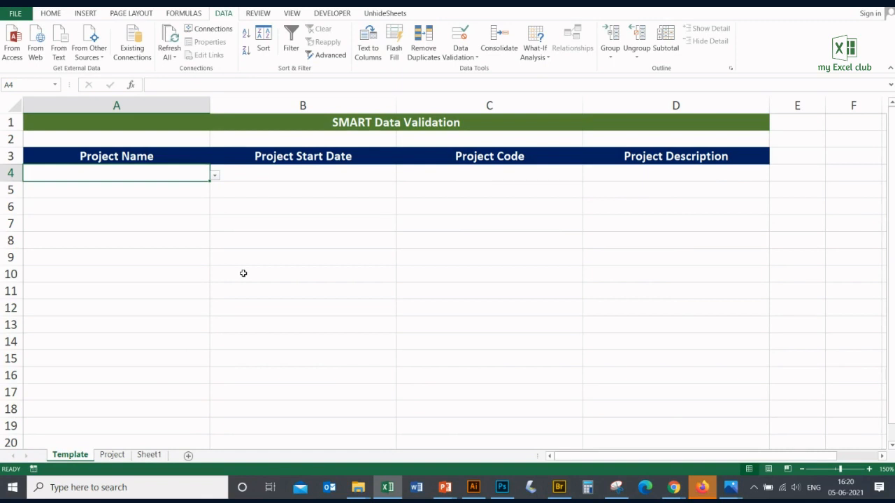
Add the validation input message "Select from drop down list" to Template cell A4 and reselect the cell to check it
left_click(462, 38)
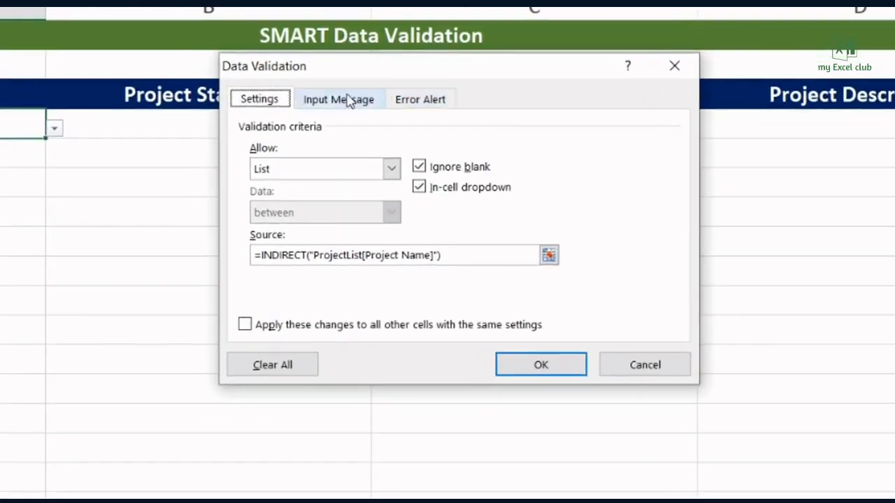
left_click(379, 162)
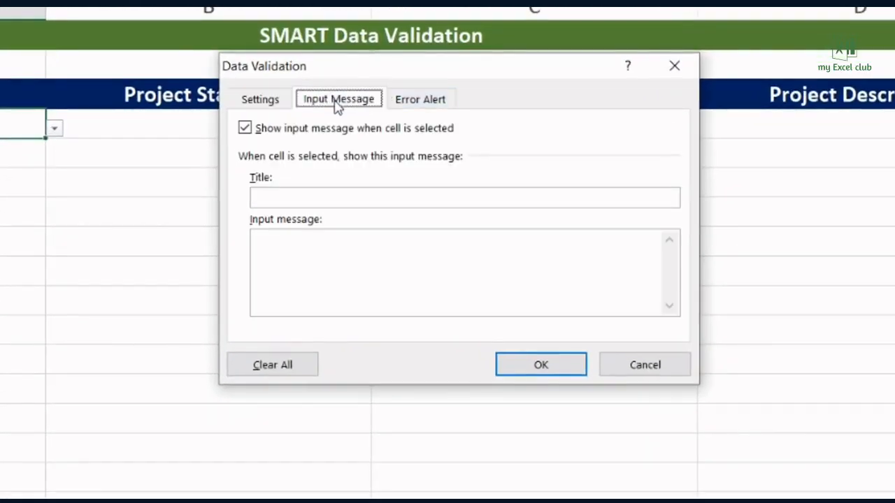
left_click(380, 260)
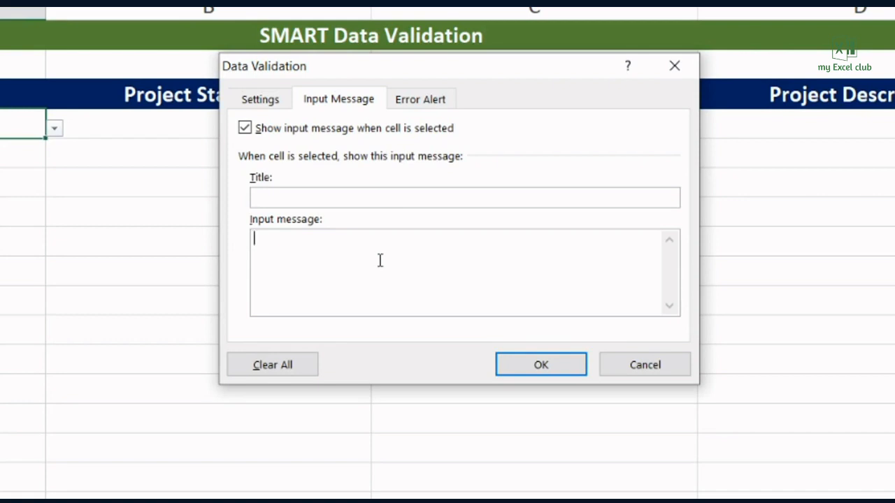
type("Select from drop do")
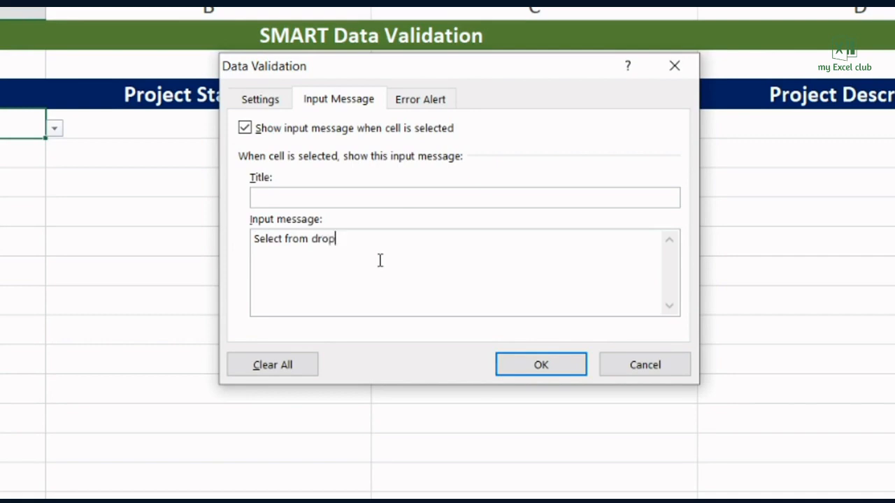
type("wn list")
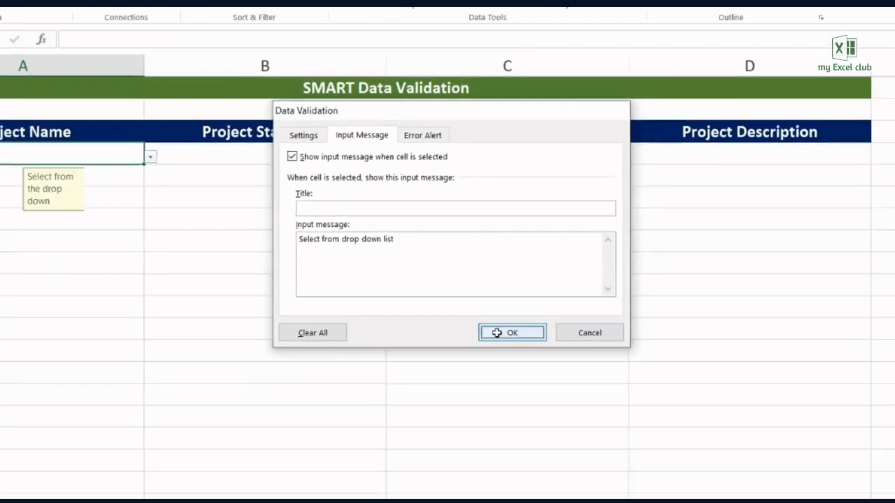
left_click(533, 365)
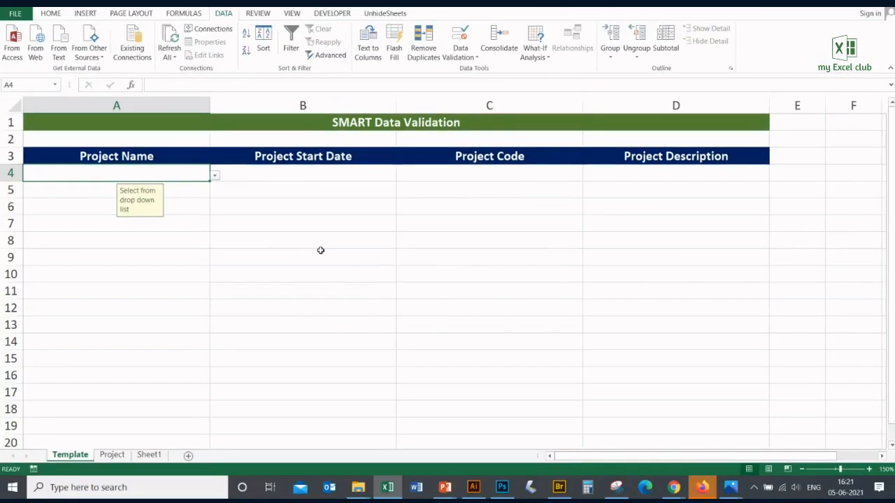
left_click(181, 203)
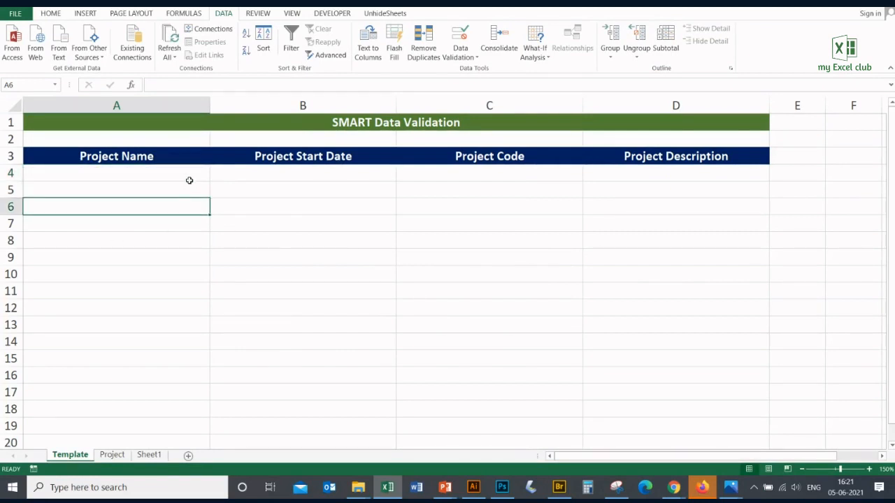
left_click(189, 172)
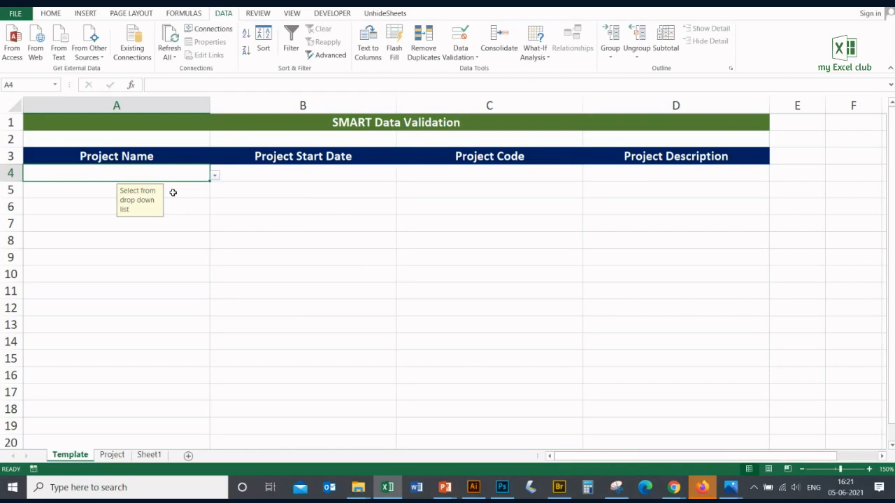
Add the error alert message "Please select from the drop down list only" to cell A4's validation, using the Stop style
left_click(460, 44)
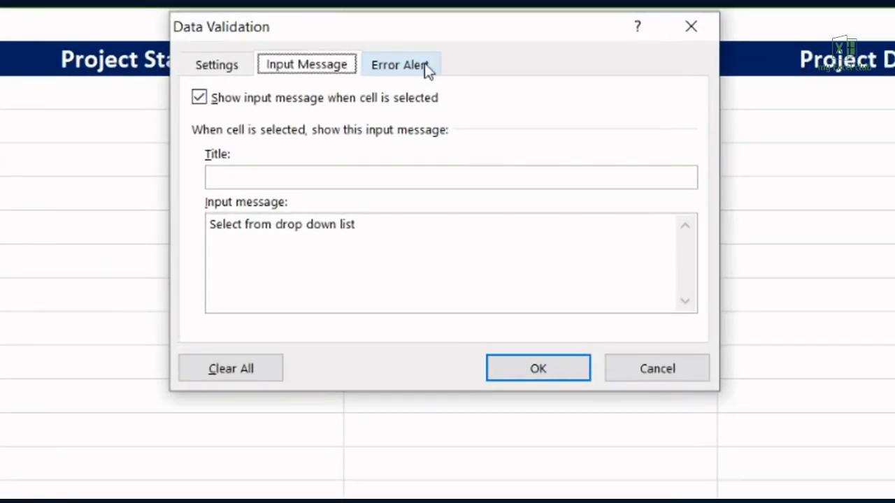
left_click(433, 160)
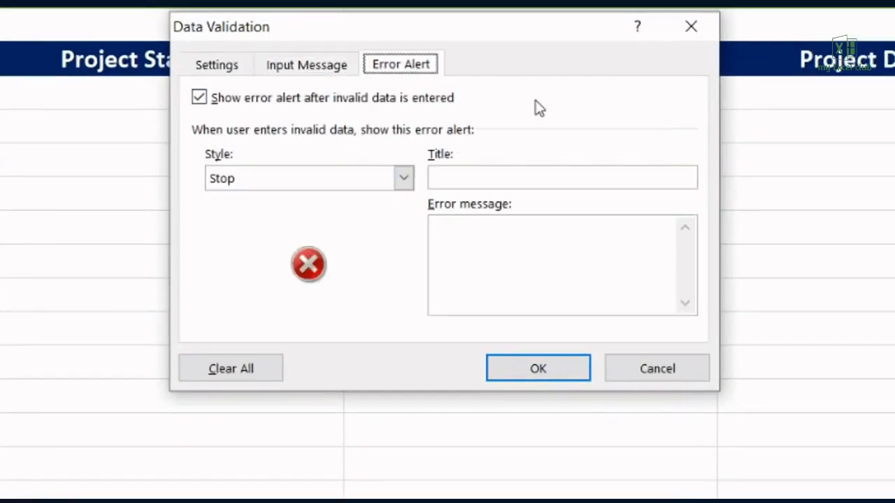
left_click(554, 228)
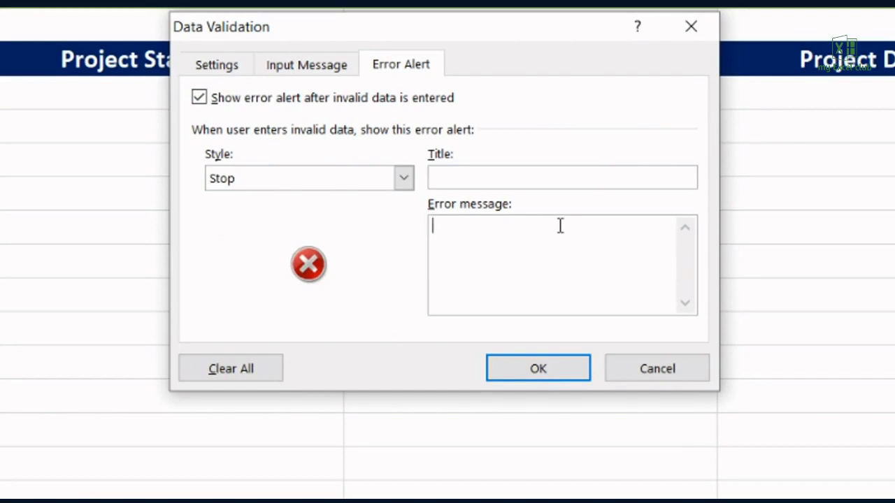
type("Please se")
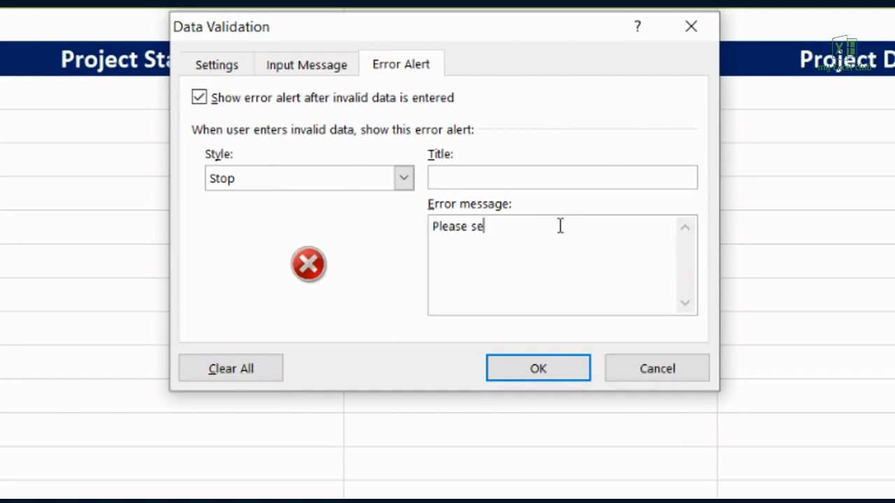
type("lect from the l")
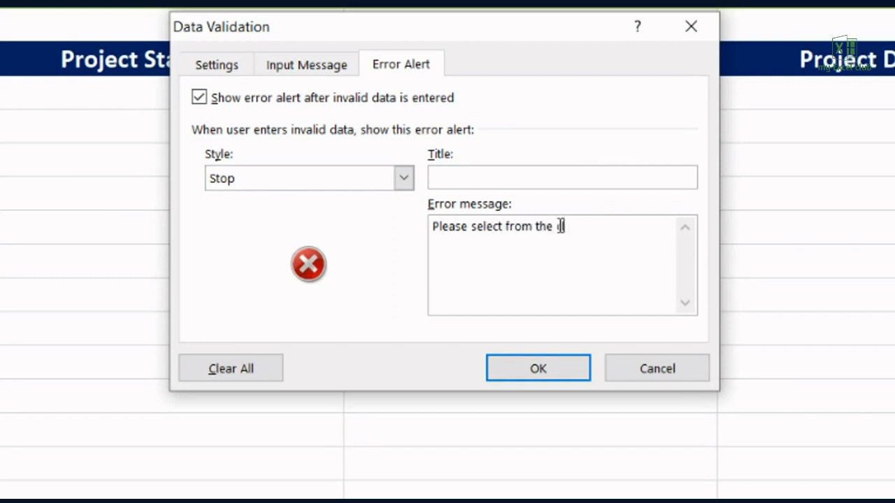
type("rop down list only")
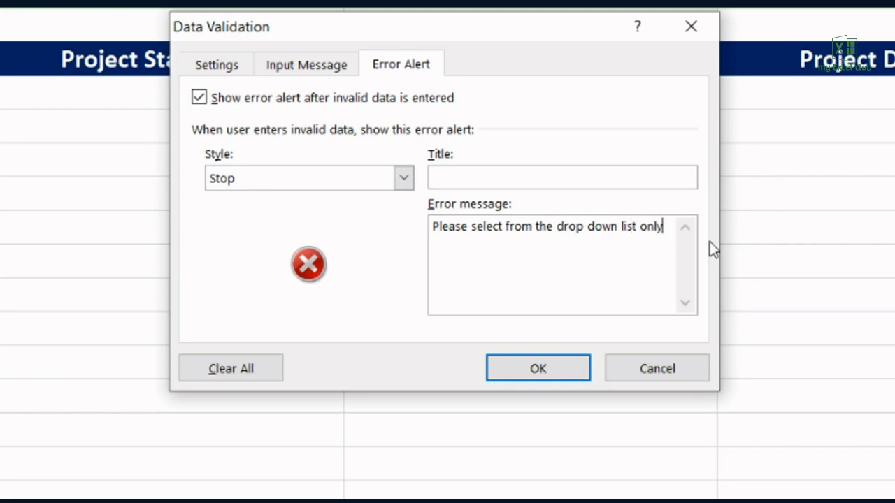
left_click(530, 369)
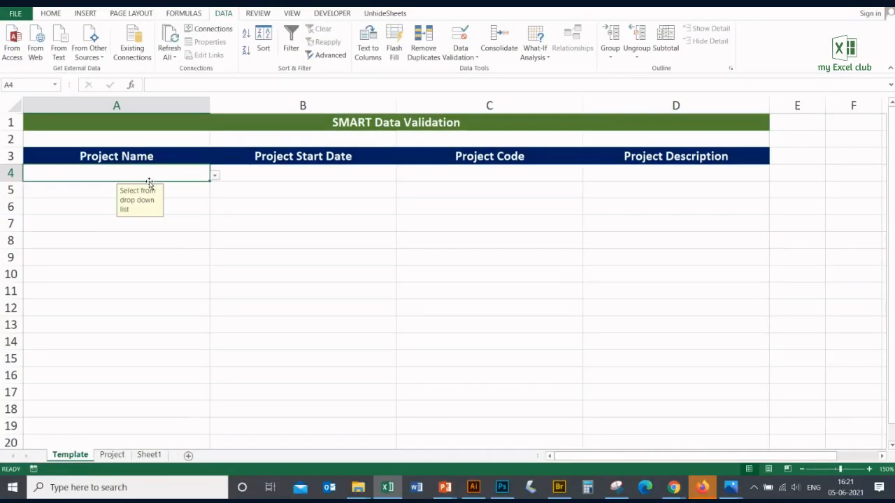
Test cell A4's error alert by entering the invalid text "fghfhgfjh", and discard the entry
type("fghfhgfjh")
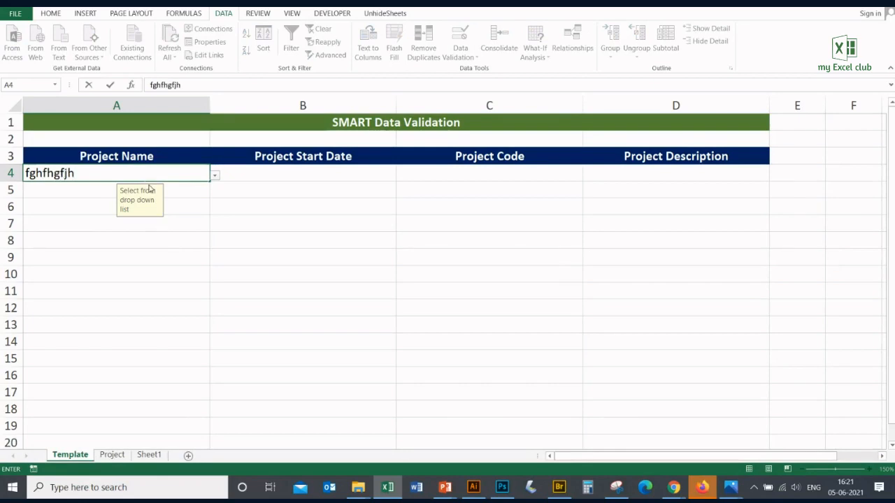
key("Return")
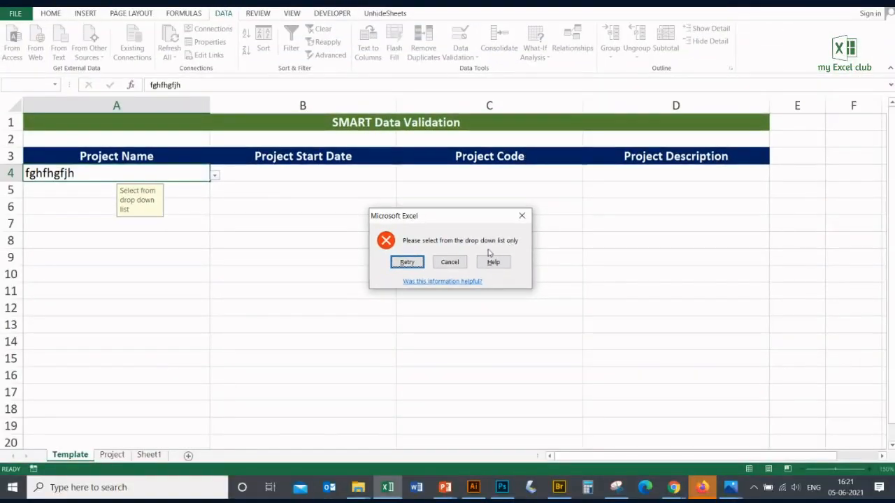
left_click(451, 271)
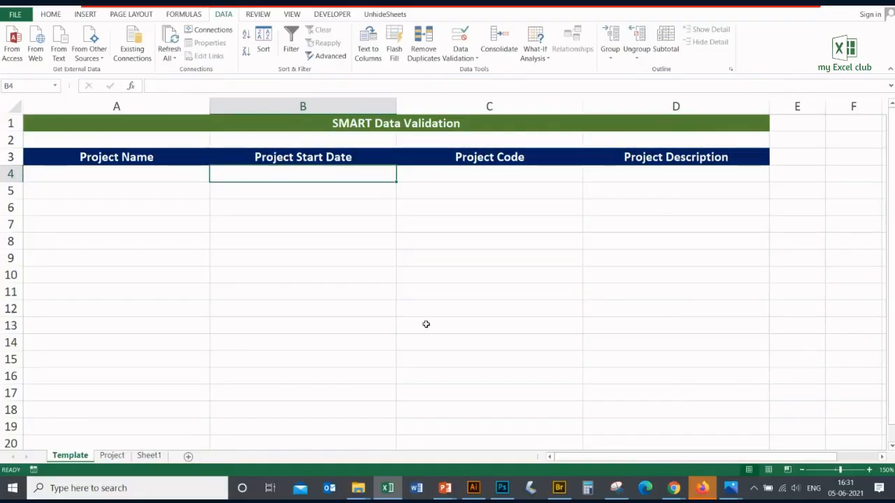
Restrict Project Start Date cell B4 with data validation to dates less than or equal to =today()
left_click(338, 101)
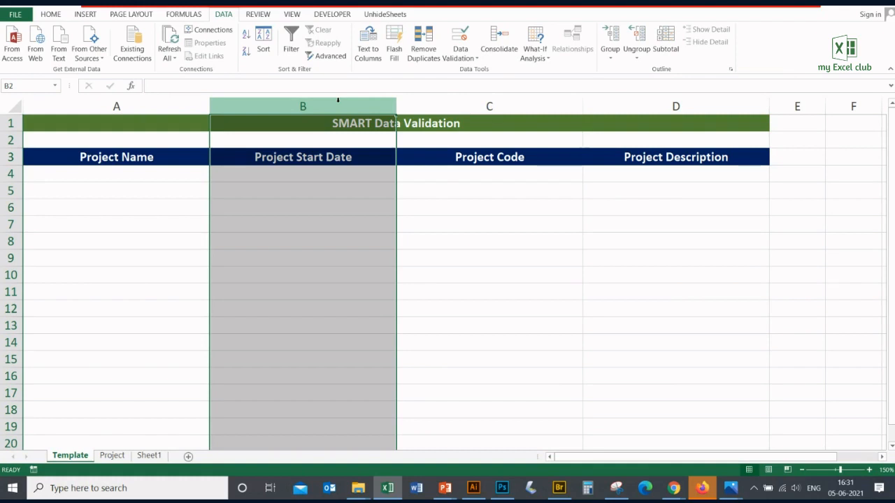
left_click(357, 173)
left_click(460, 39)
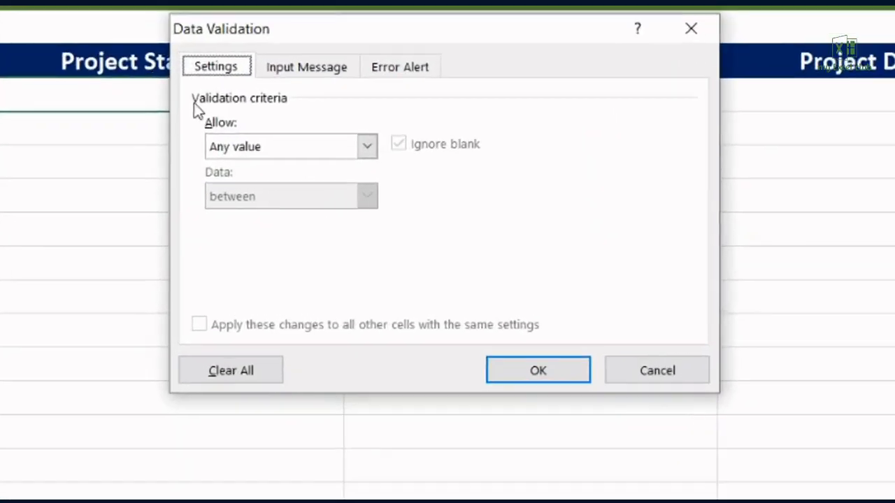
left_click(353, 200)
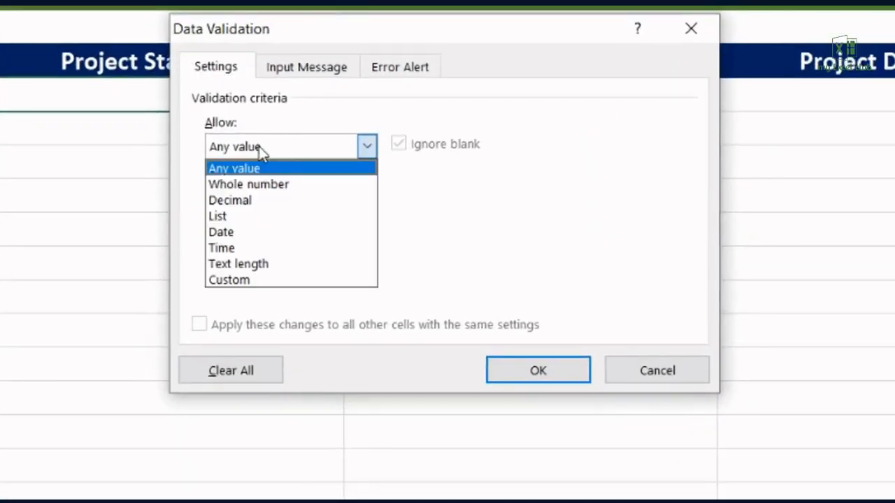
left_click(259, 234)
left_click(250, 199)
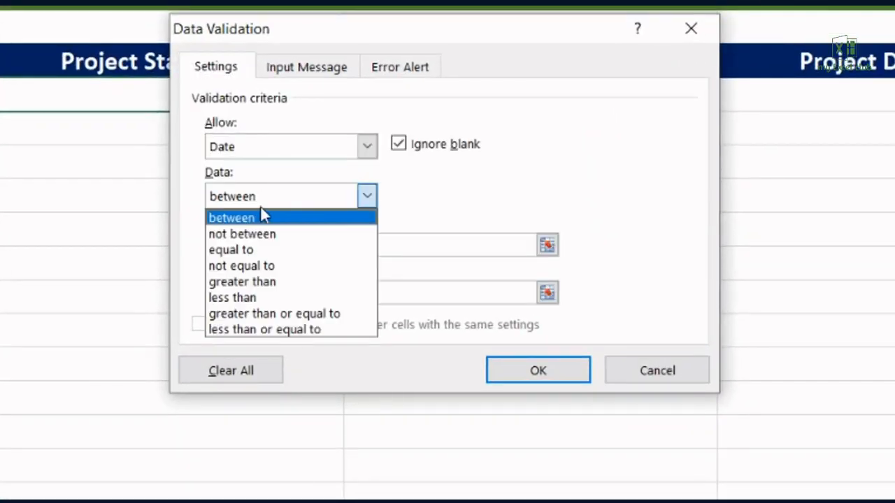
left_click(275, 328)
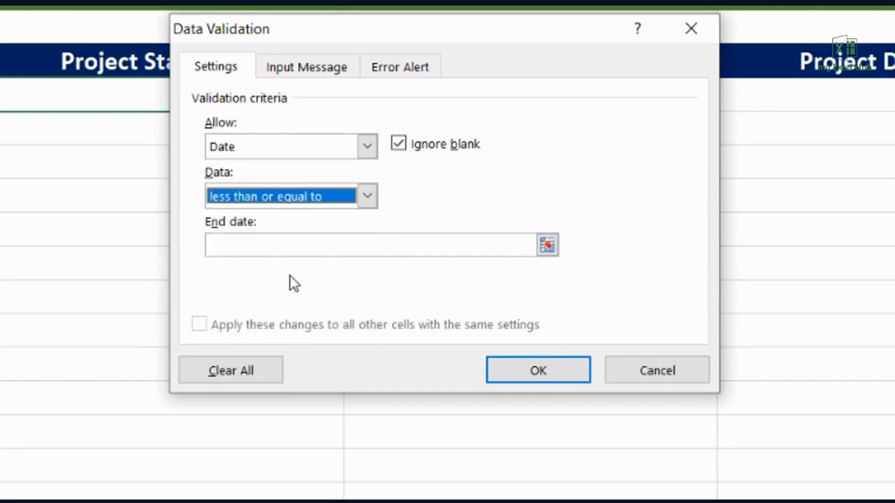
left_click(289, 240)
type("=today")
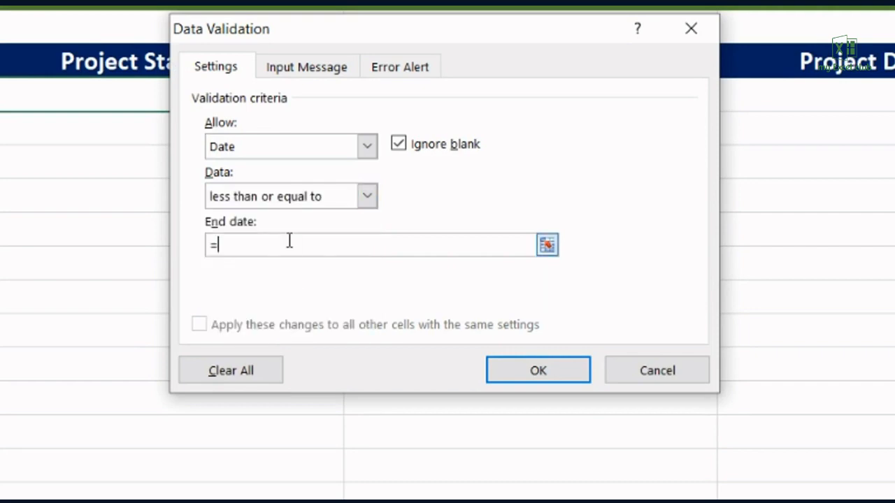
type("()")
left_click(536, 372)
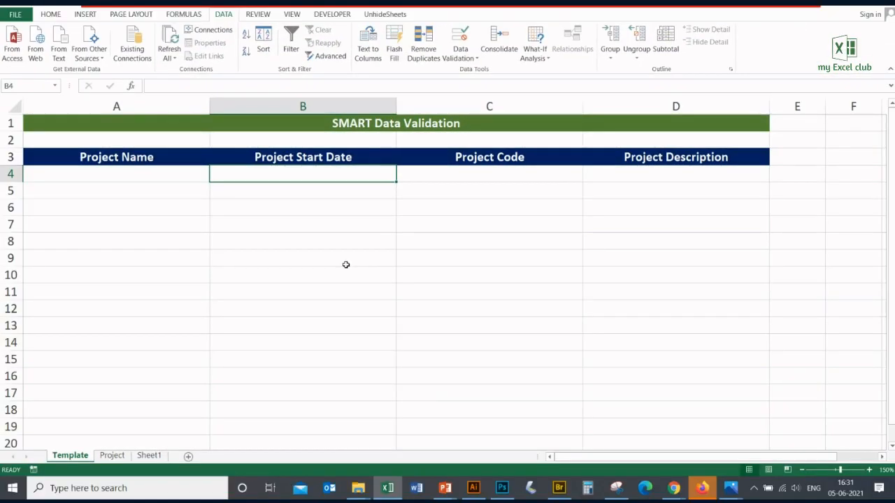
Enter 5 june in cell B4, test its date rule with 6 june, and discard the second entry
type("5 june")
key("Return")
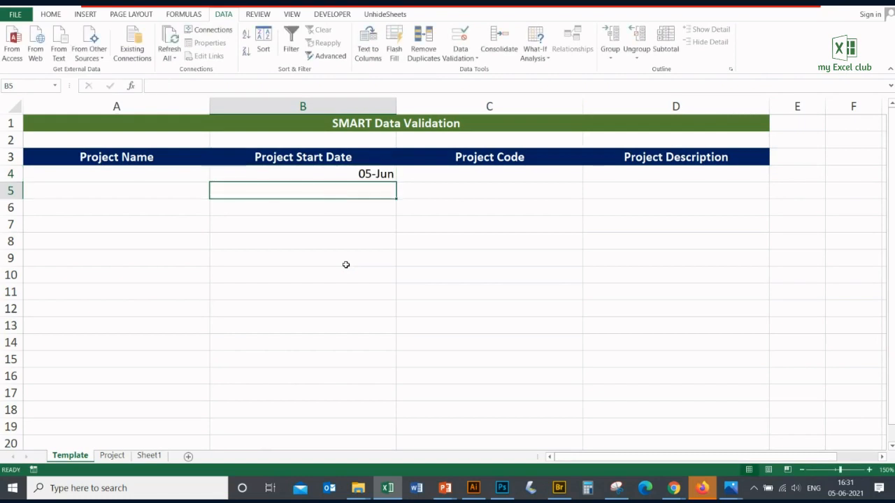
key("Up")
type("6 j")
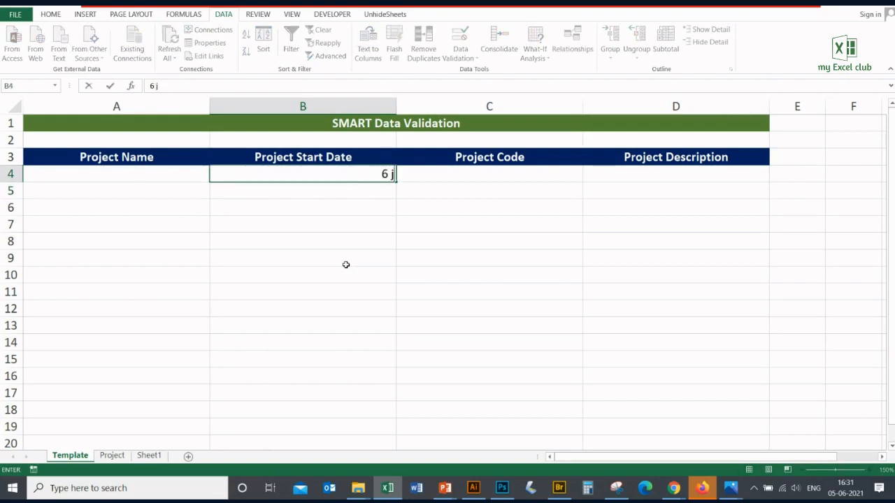
type("une")
key("Return")
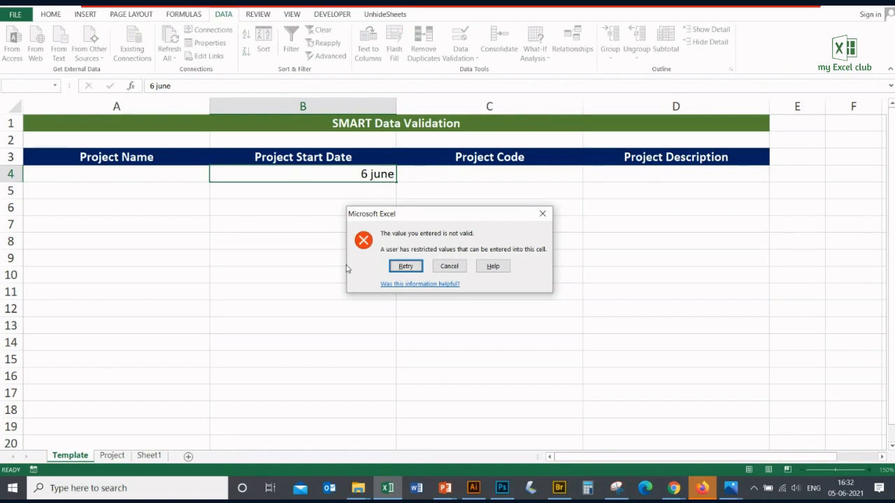
left_click(449, 267)
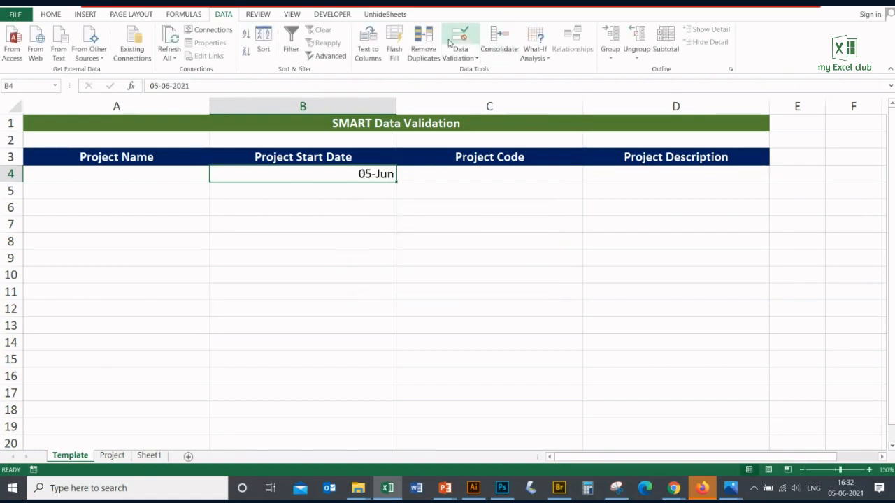
Add the error alert message "Please do not provide any future date in this cell" to cell B4's validation, using the Stop style
left_click(458, 39)
left_click(425, 160)
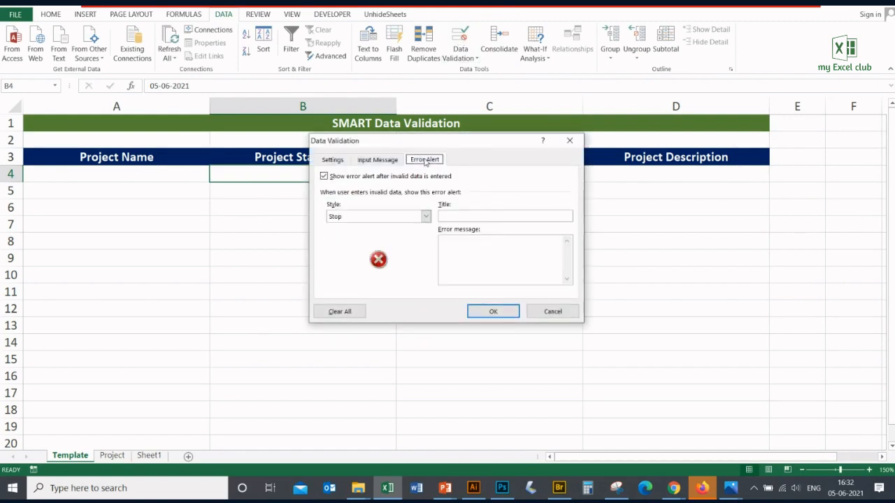
left_click(478, 263)
type("Please do not provide any future date in this cell")
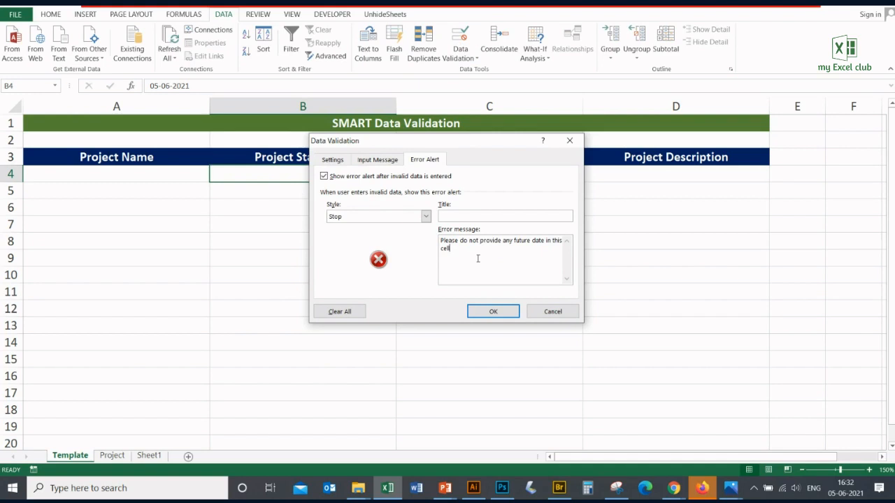
left_click(493, 312)
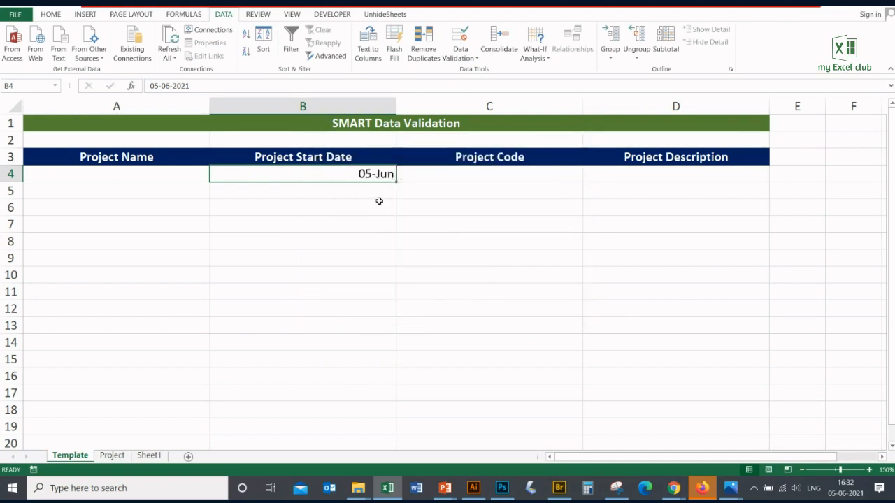
Test cell B4's error alert by entering 7 june, and discard the entry
type("7 june")
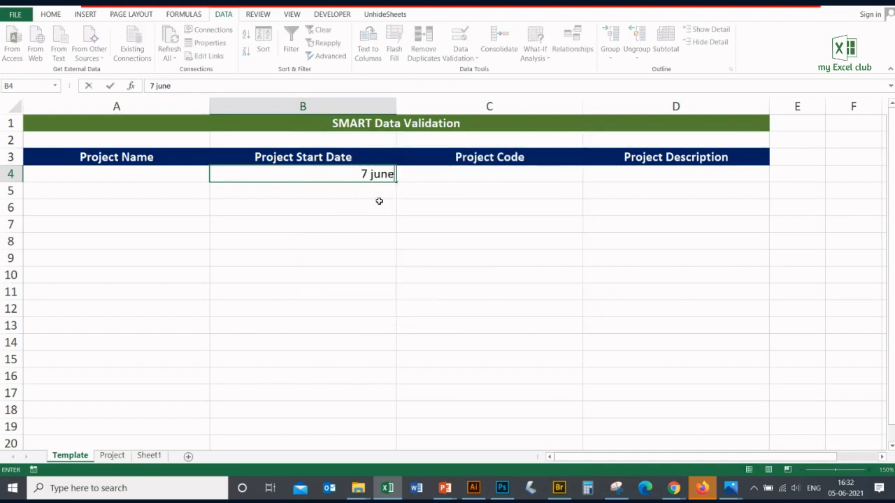
key("Return")
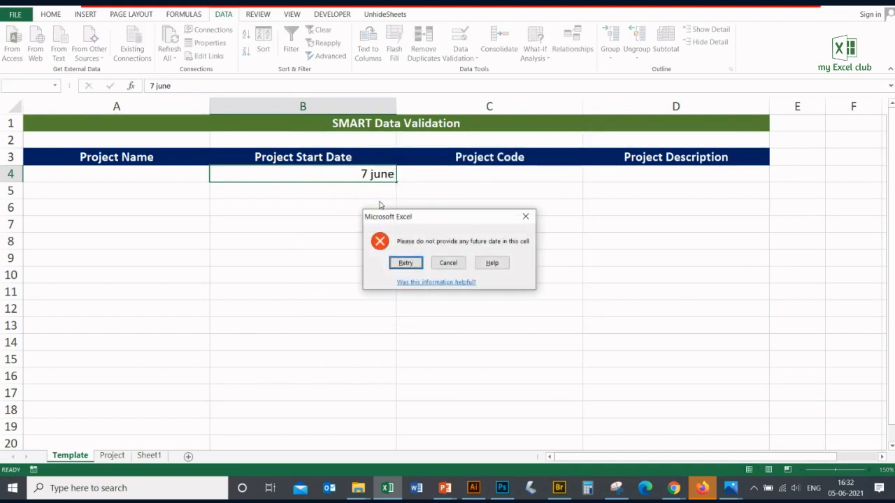
left_click(448, 263)
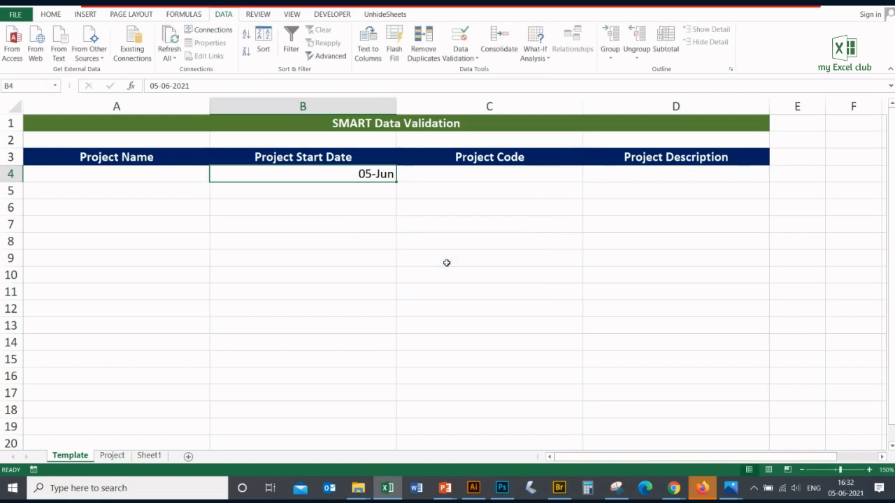
Restrict Project Code cell C4 with data validation to a text length equal to 5
key("Tab")
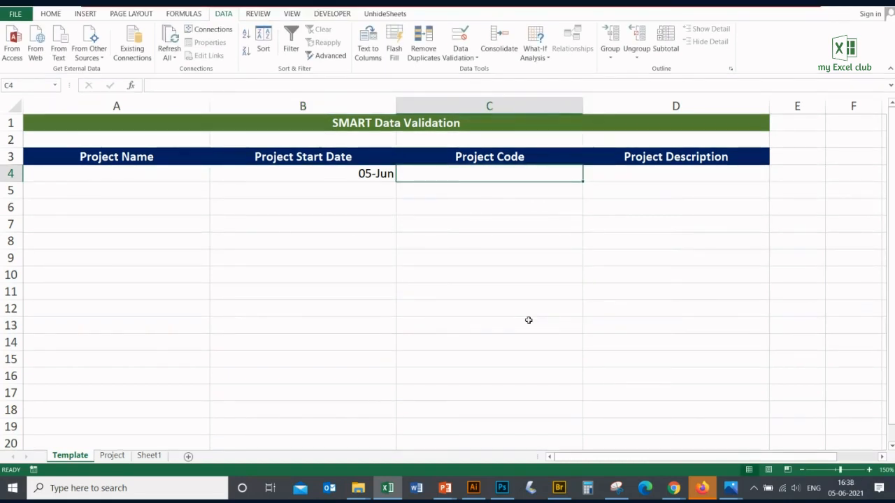
left_click(524, 106)
left_click(506, 177)
left_click(460, 37)
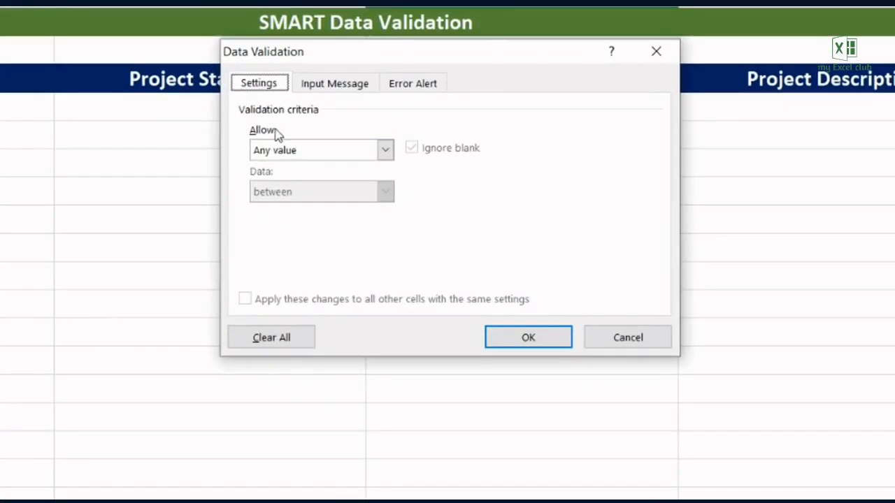
left_click(330, 199)
left_click(283, 251)
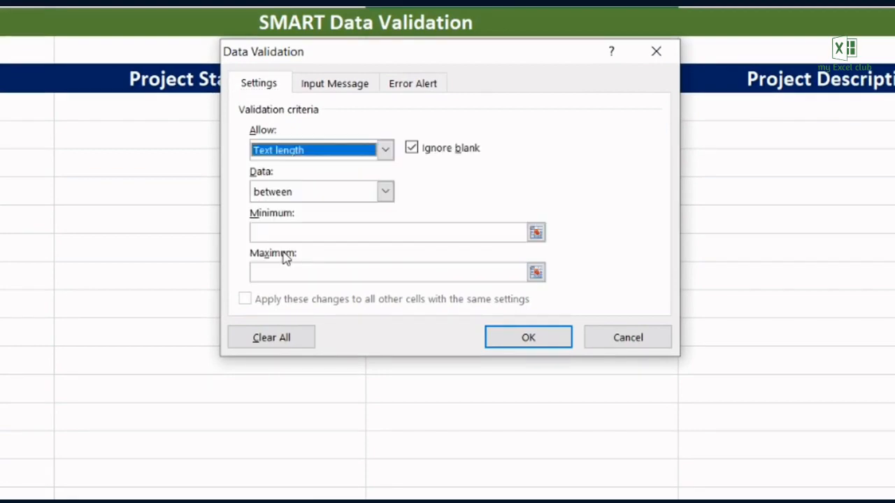
left_click(289, 193)
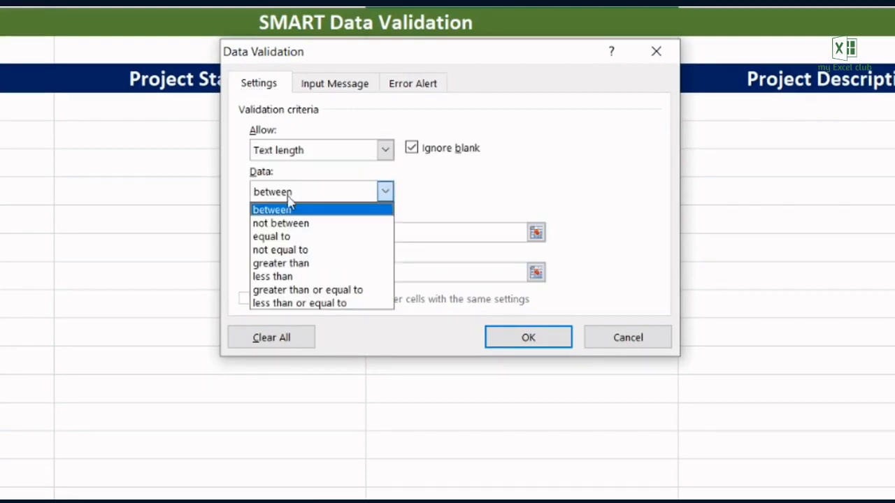
left_click(282, 236)
left_click(282, 235)
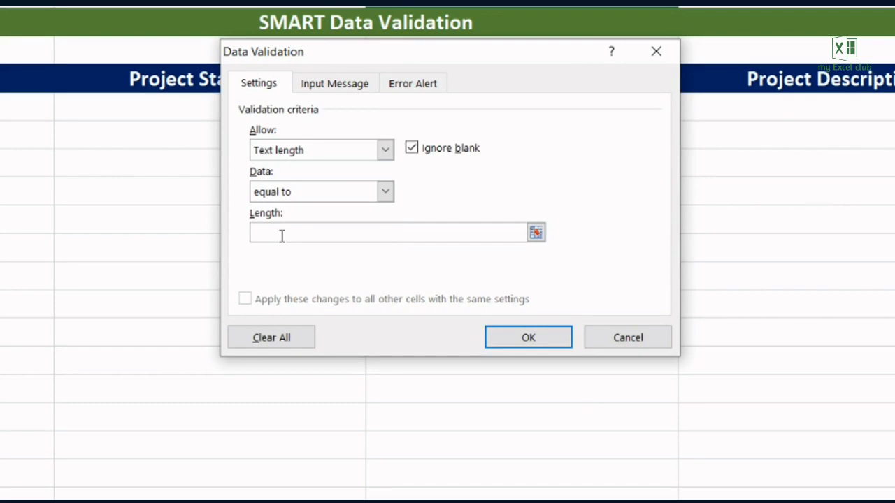
type("5")
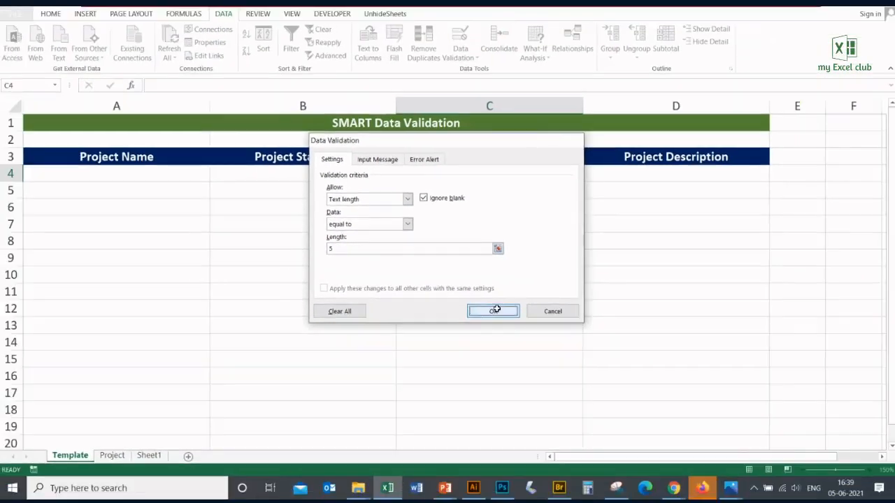
left_click(493, 310)
Test cell C4's length rule by entering 12345 and 123456, discarding the six-digit entry
type("12345")
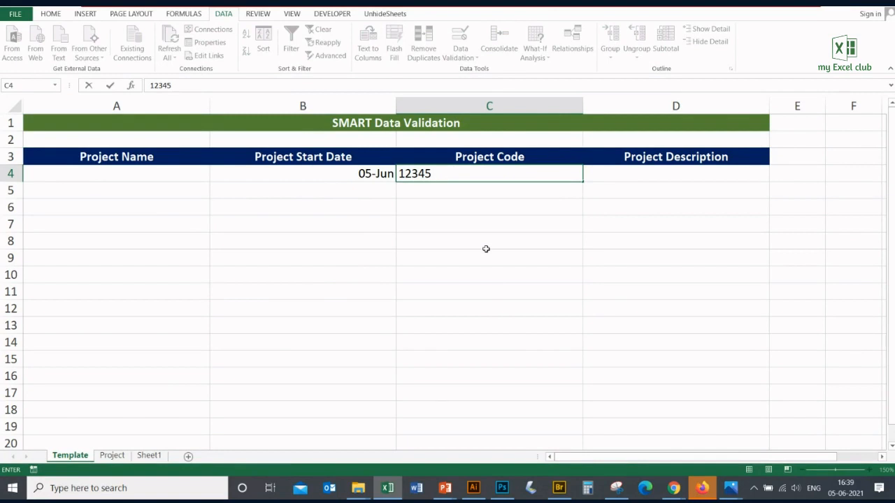
key("Return")
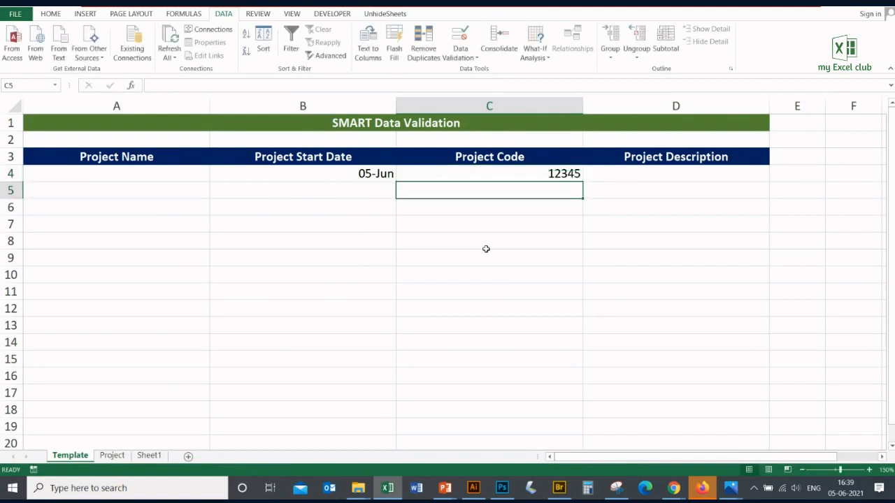
left_click(488, 177)
type("123456")
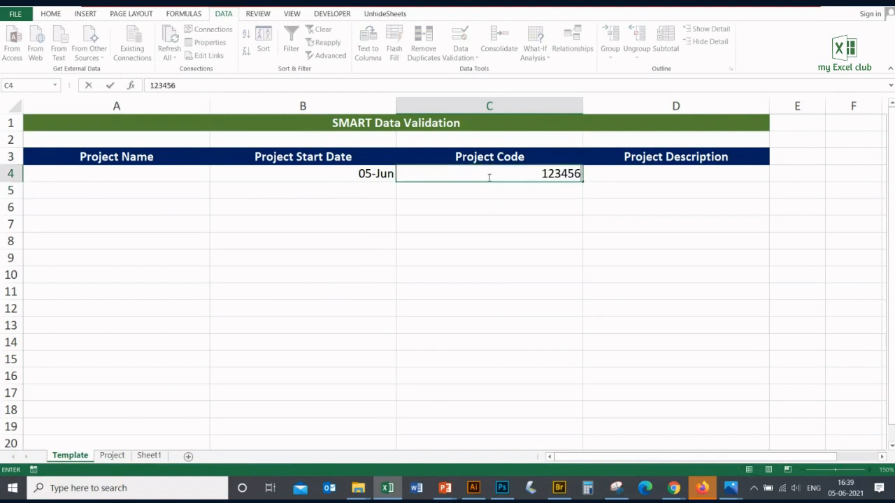
key("Return")
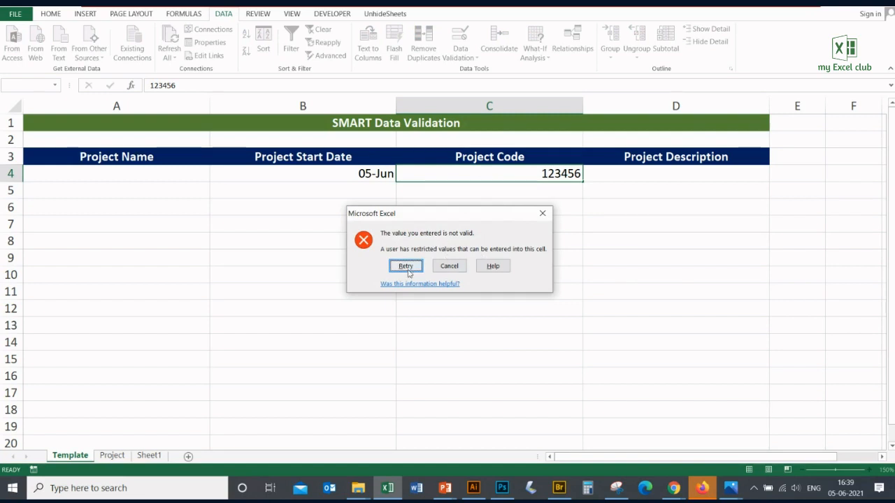
left_click(449, 266)
Add a placeholder error alert message of repeated "x" characters to cell C4's validation, using the Stop style
left_click(467, 50)
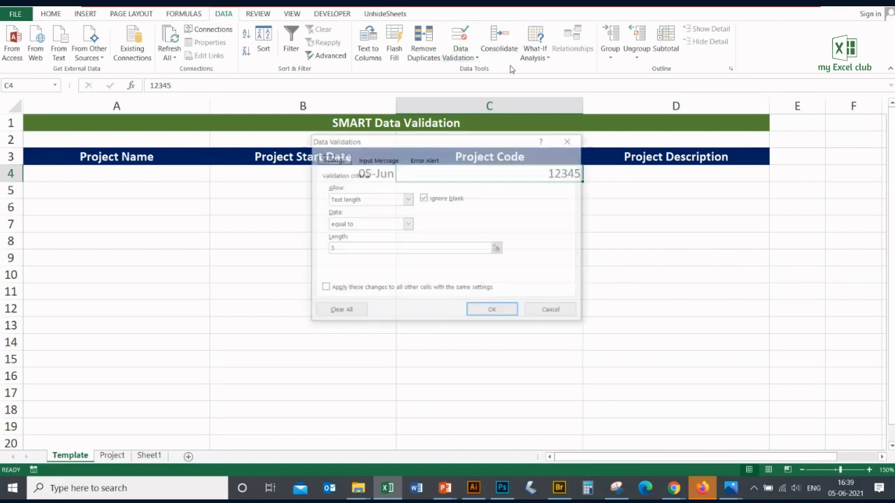
left_click(433, 159)
left_click(474, 251)
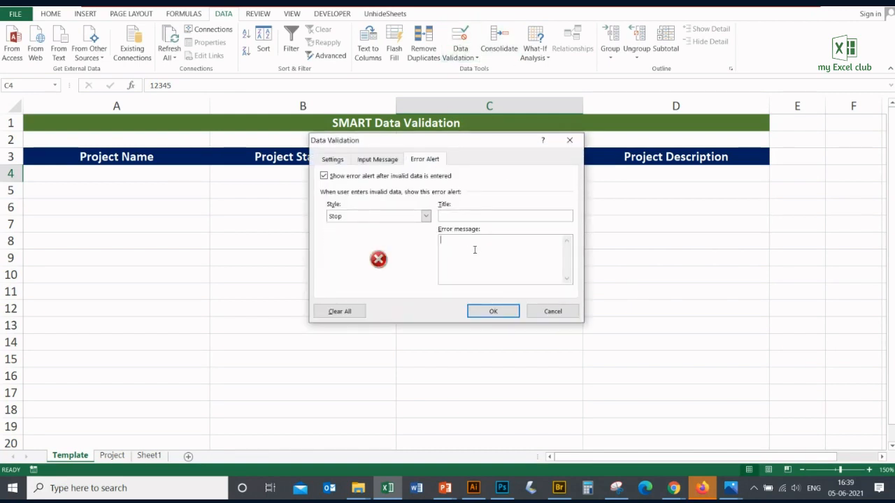
type("xxxxxxxxxxxxxxxxxxxxxxx")
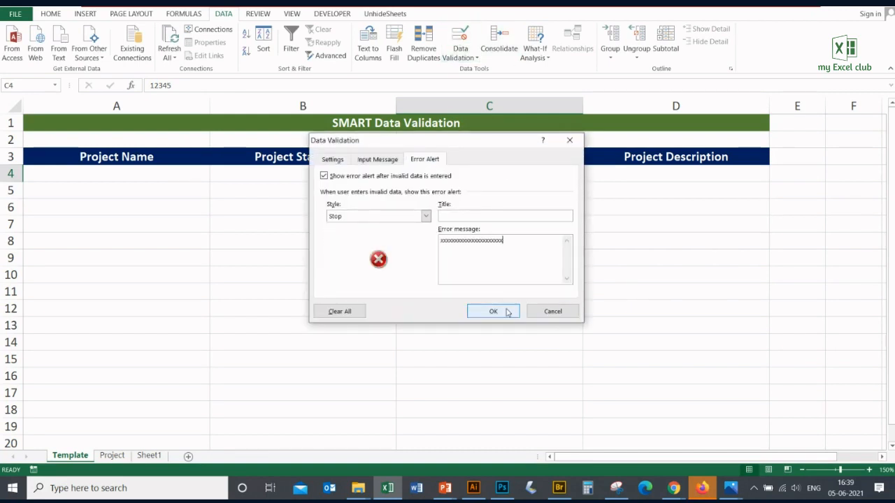
left_click(508, 311)
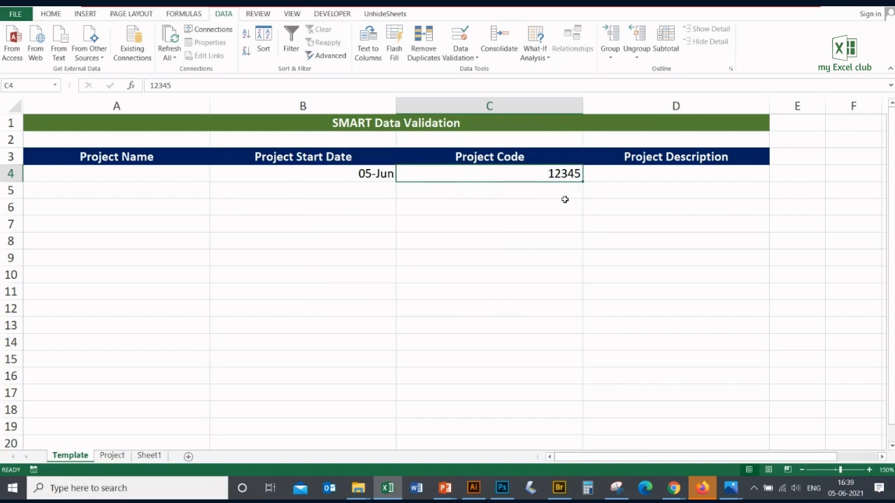
Test cell C4's error alert with "fdgrt5657", discard that entry, and enter the code "12dfg" instead
type("fdgrt5657")
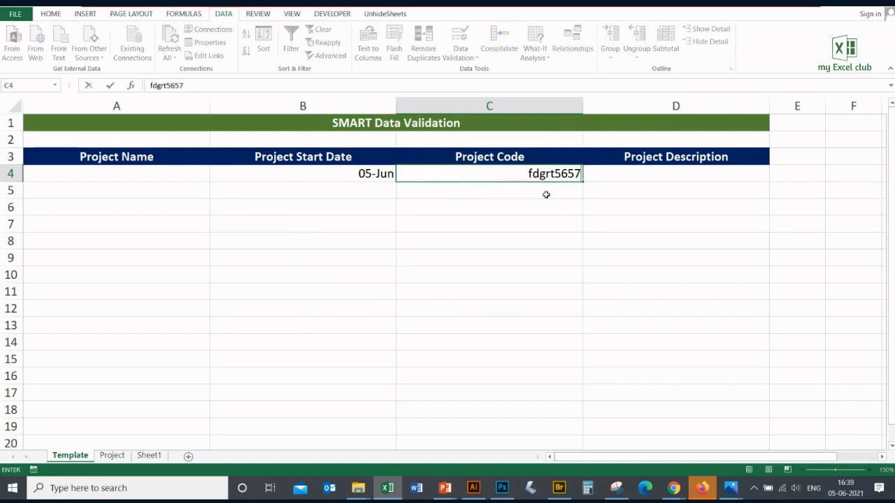
key("Return")
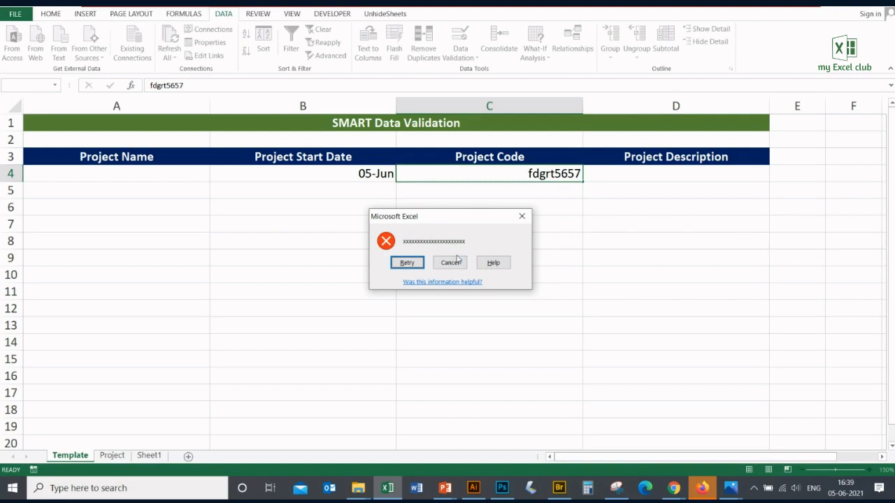
left_click(453, 263)
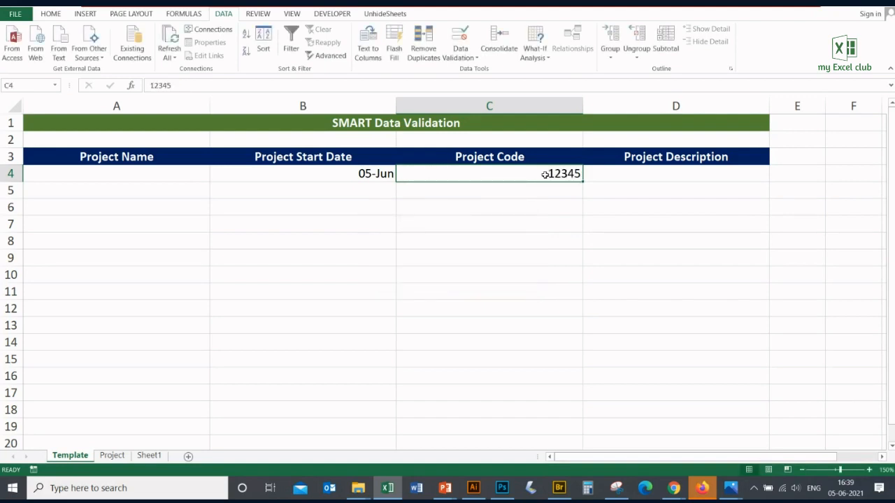
type("12dfg")
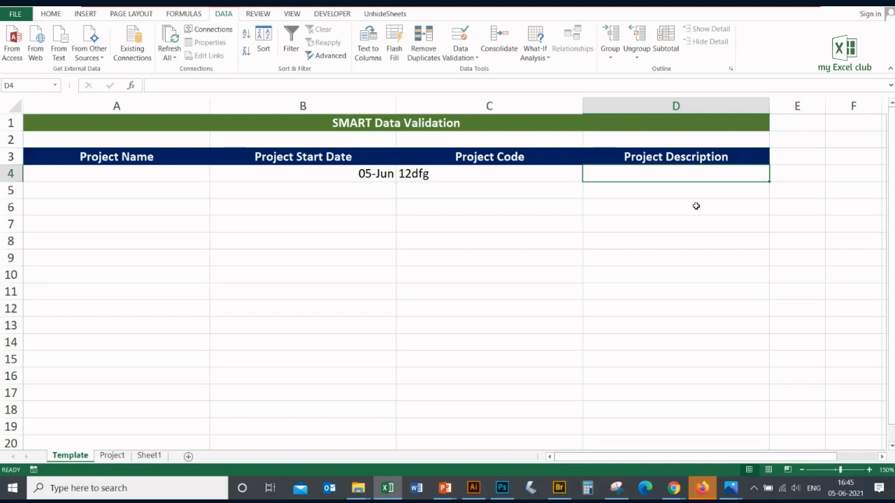
Restrict Project Description cell D4 with data validation to a text length greater than 20
left_click(461, 43)
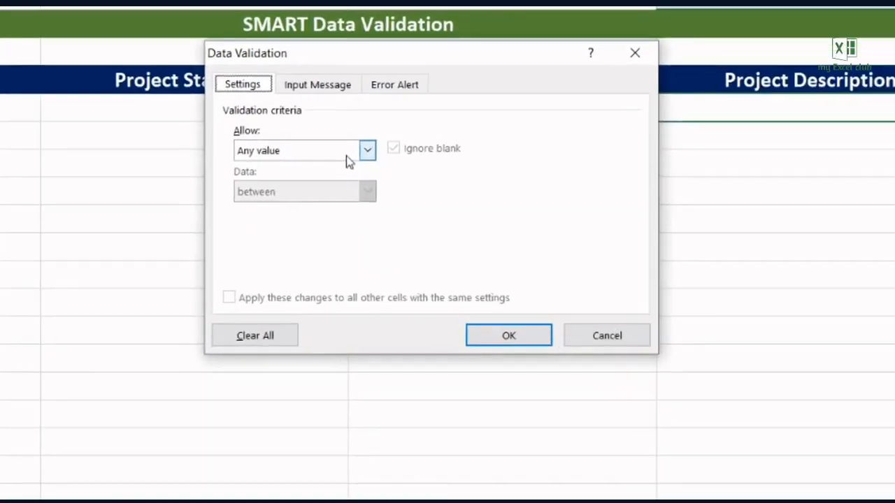
left_click(346, 156)
left_click(335, 248)
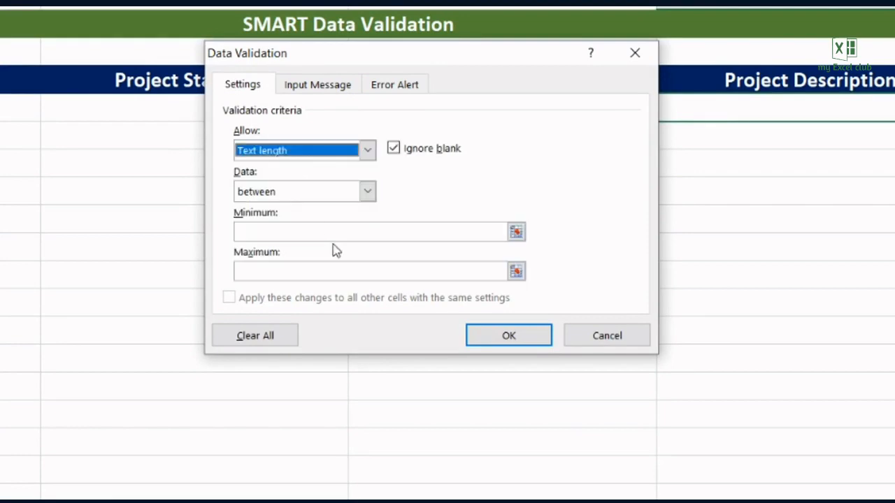
left_click(321, 193)
left_click(301, 263)
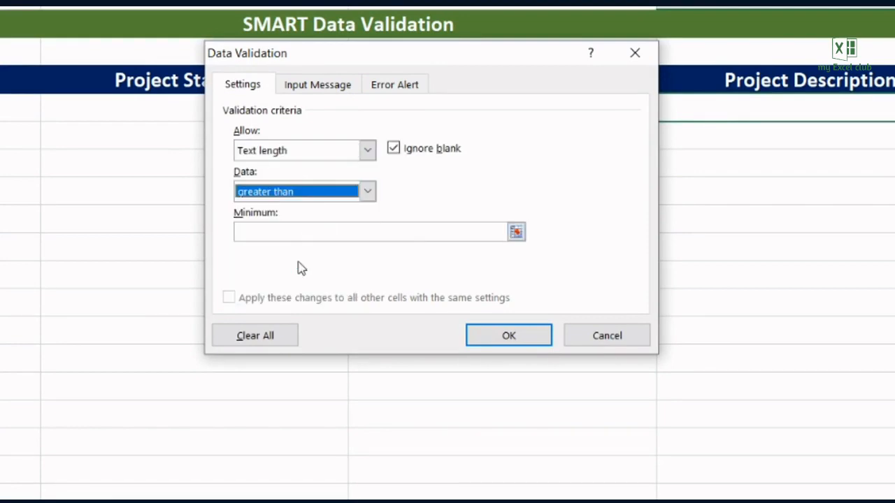
left_click(299, 232)
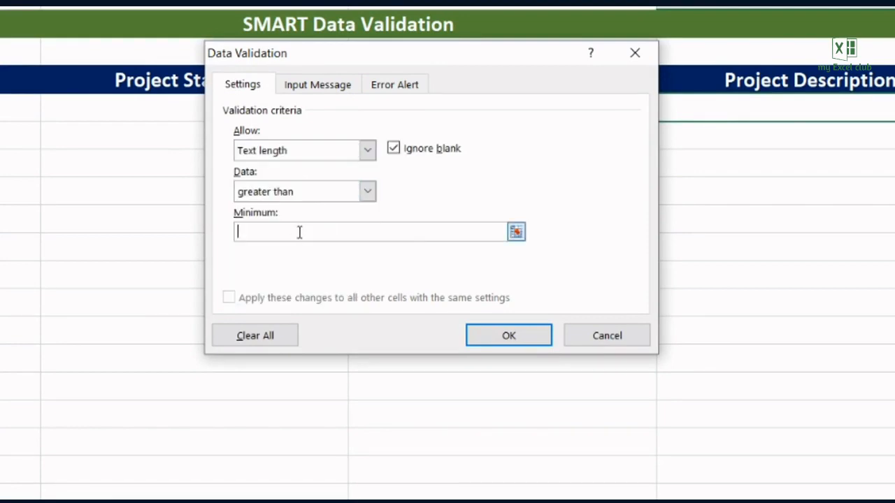
left_click(507, 336)
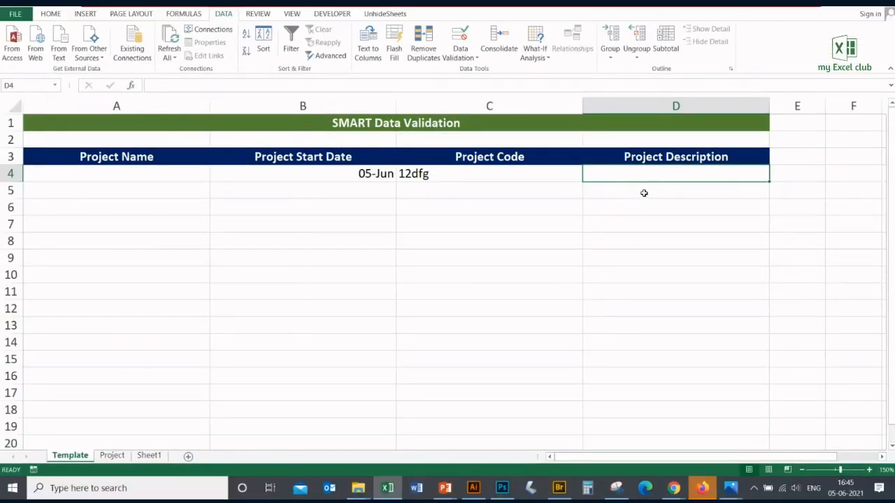
Test cell D4's length rule by entering "I am happy", and discard the entry
type("i")
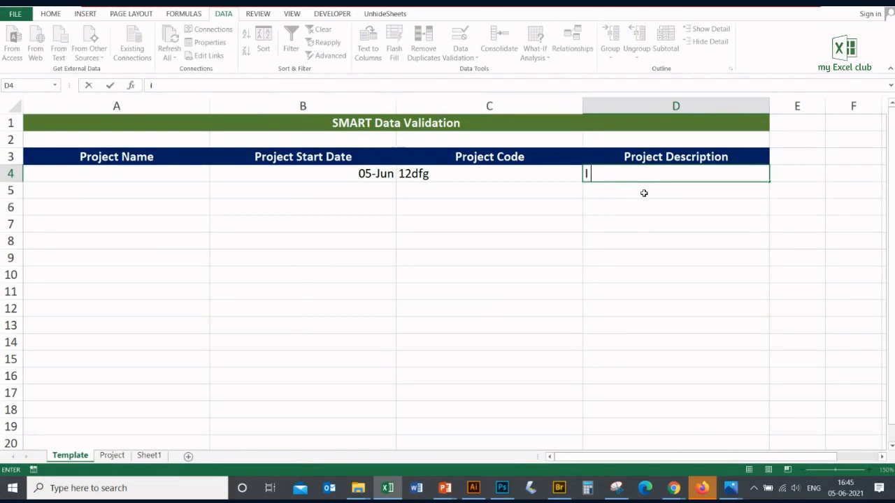
type(" am happy")
key("Return")
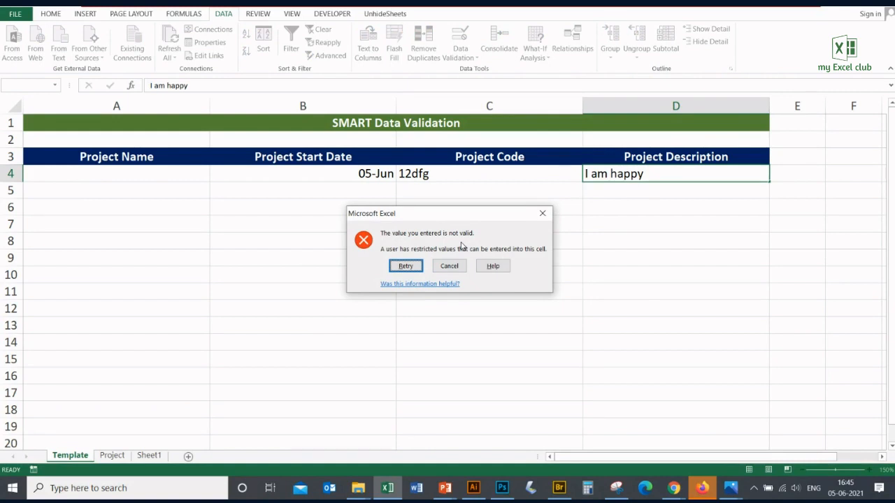
left_click(449, 266)
Add a Stop-style error alert to D4's validation with the message "Please provide atleast 20 letters in project description"
left_click(460, 37)
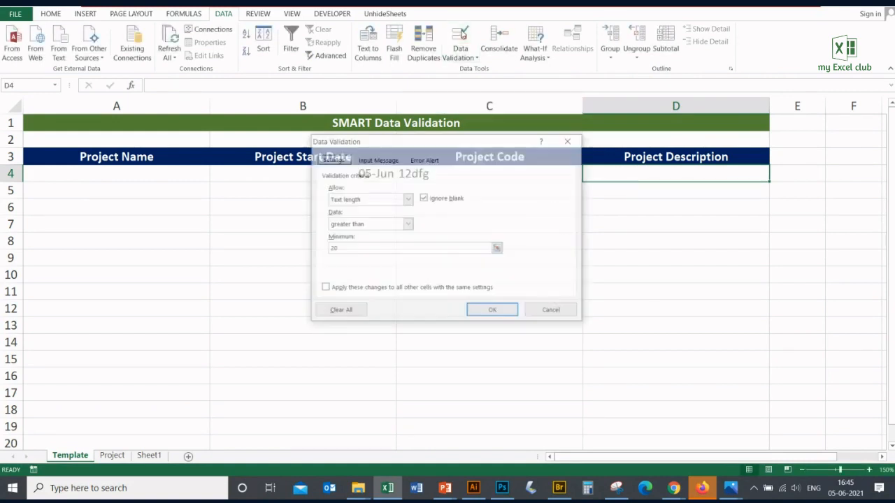
left_click(425, 160)
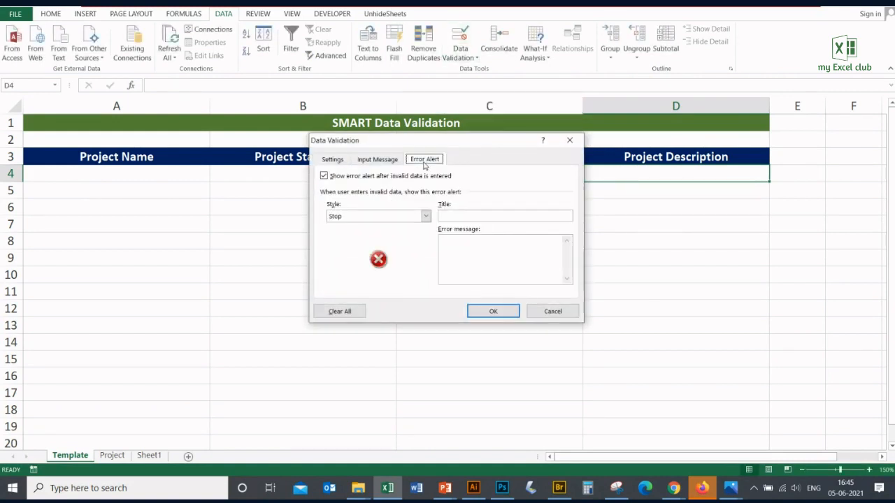
left_click(486, 240)
type("Please provide atleast 20 letters in project description")
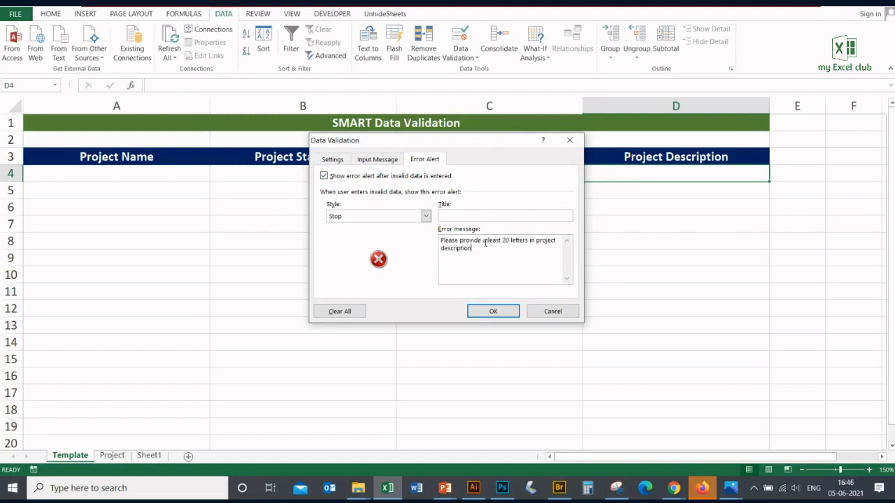
left_click(492, 311)
Test D4's error alert with "I am happy", discard that entry, and enter "I am happy and my life is beautiful" instead
type("I am happy")
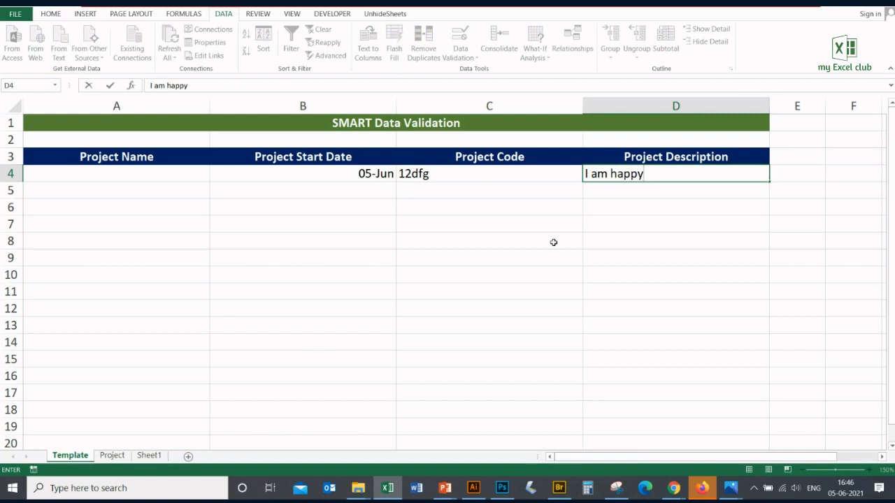
key("Return")
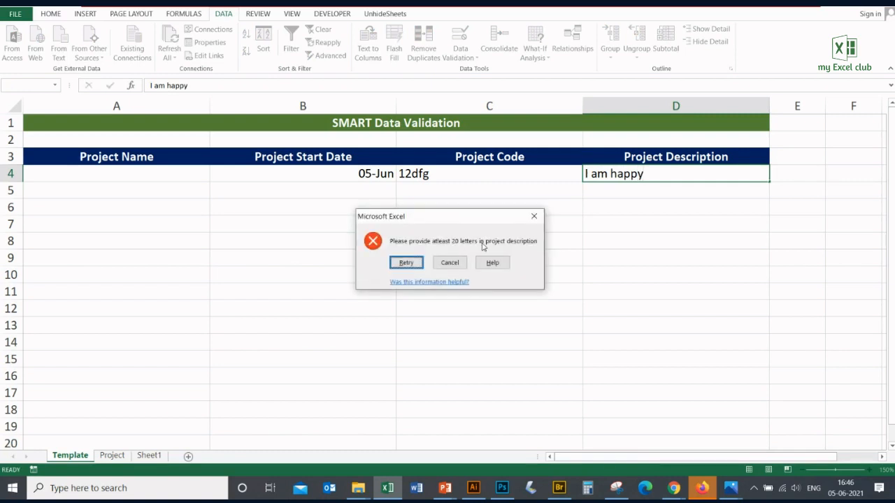
left_click(451, 260)
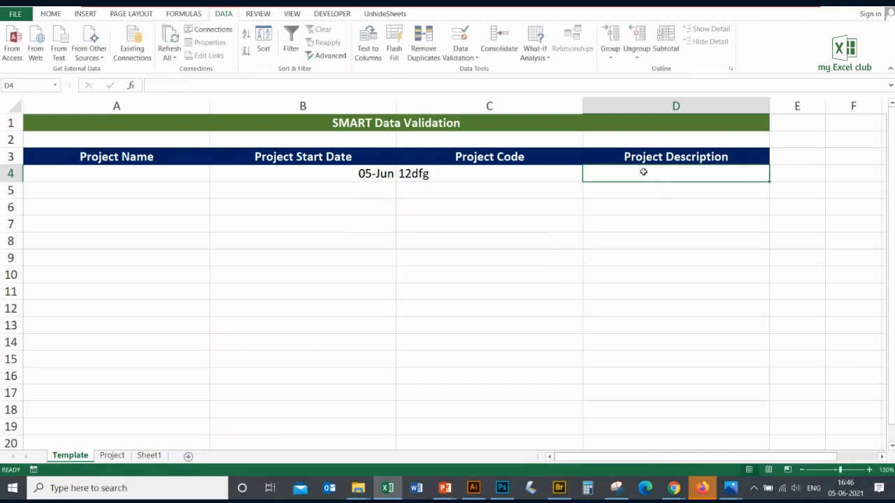
type("I am happy a")
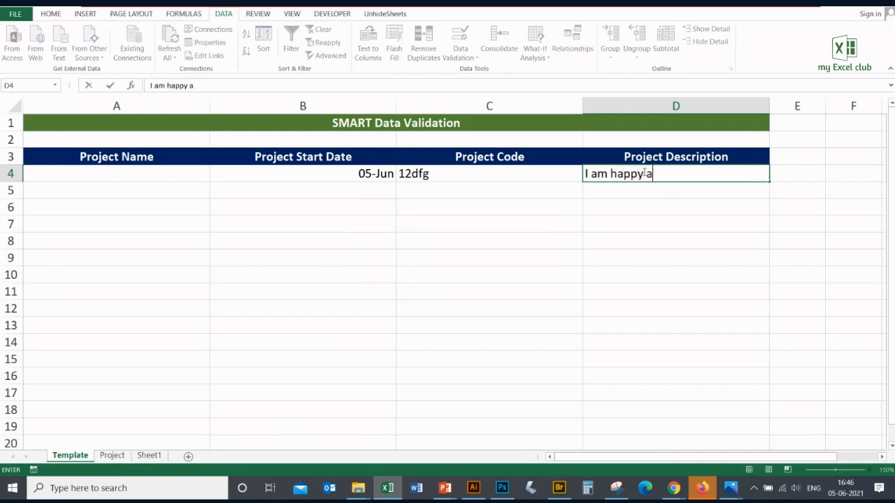
type("nd my life ")
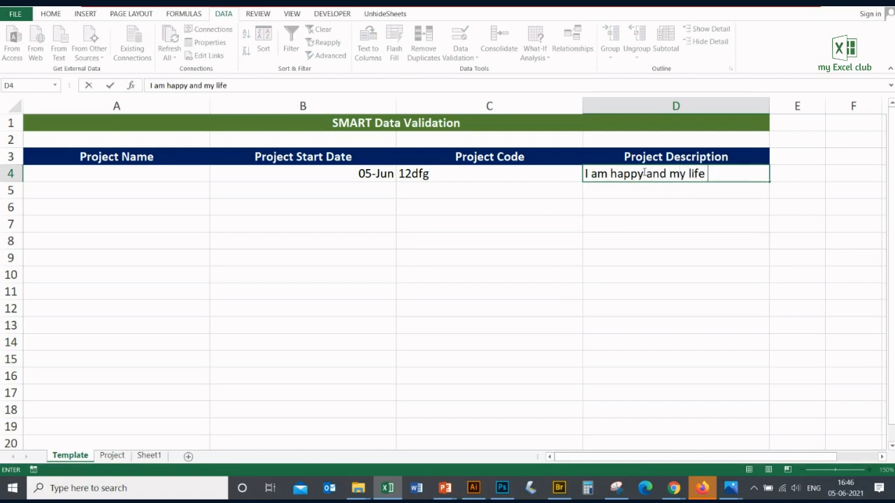
type("is beautiful")
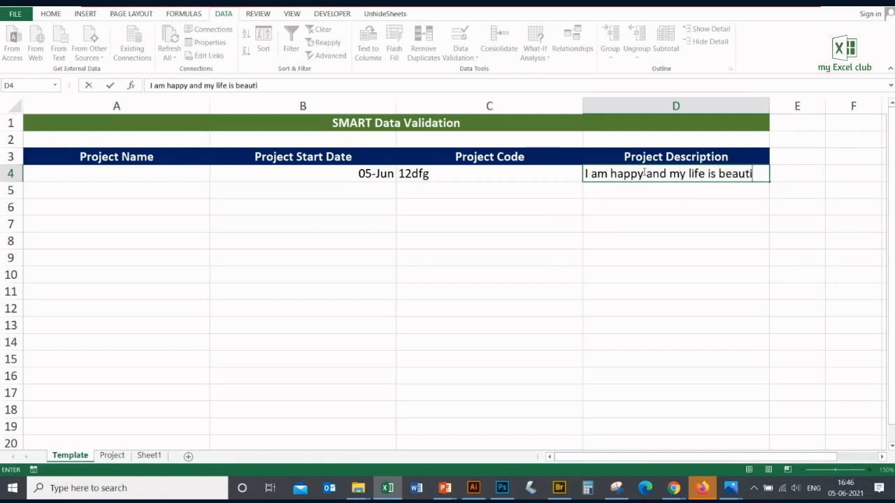
key("Return")
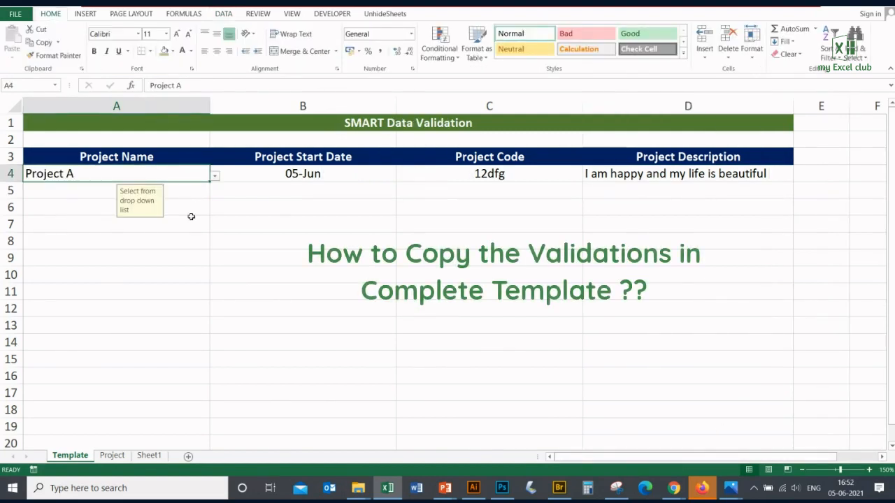
Copy cells A4:D4 and paste only their validation onto the template rows below in columns A to D
left_click(653, 177, "shift")
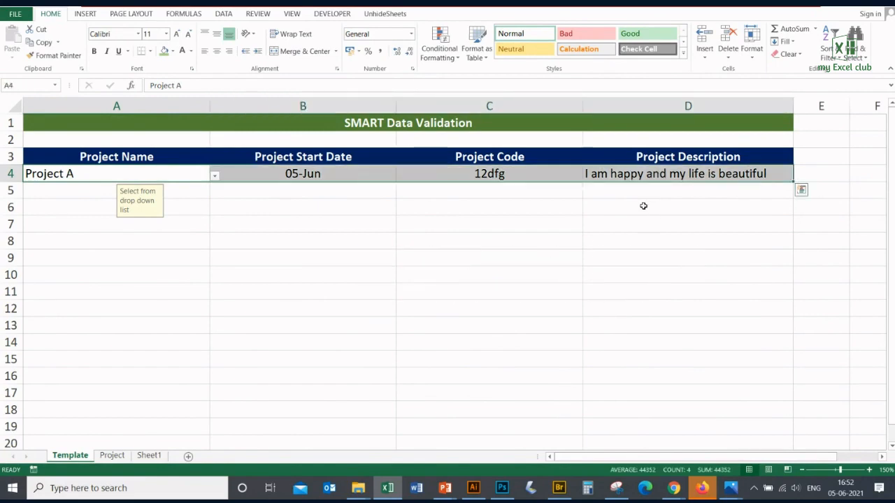
key("ctrl+c")
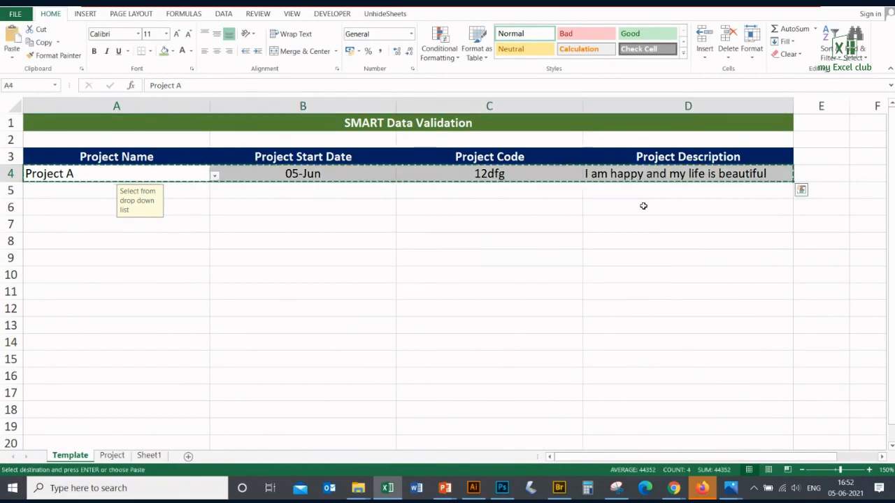
scroll(643, 205, "down", 5)
scroll(643, 205, "down", 4)
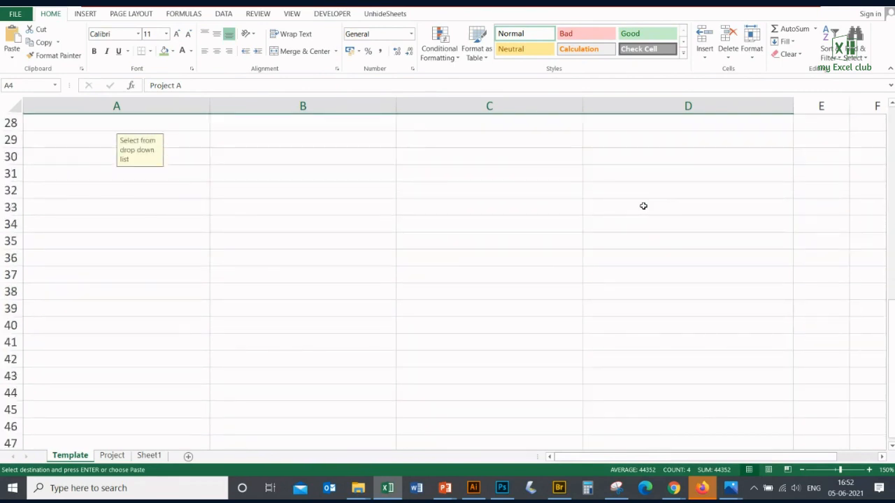
left_click(632, 346, "shift")
scroll(356, 259, "up", 9)
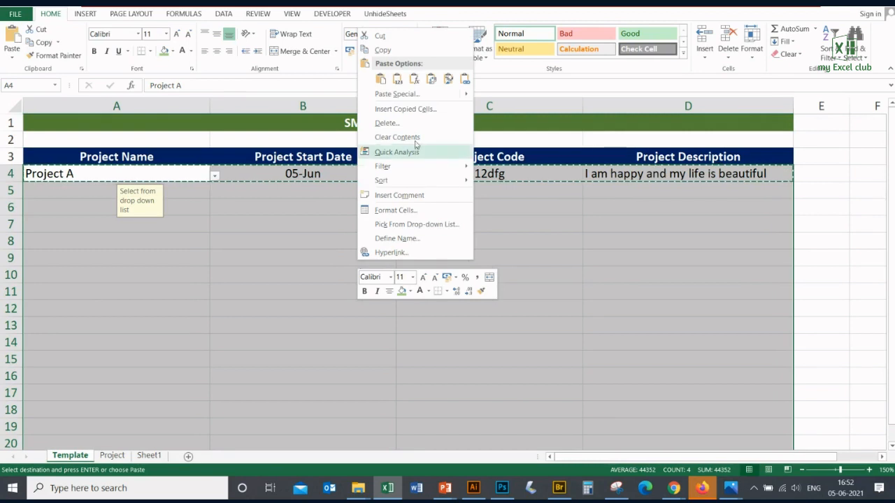
left_click(393, 94)
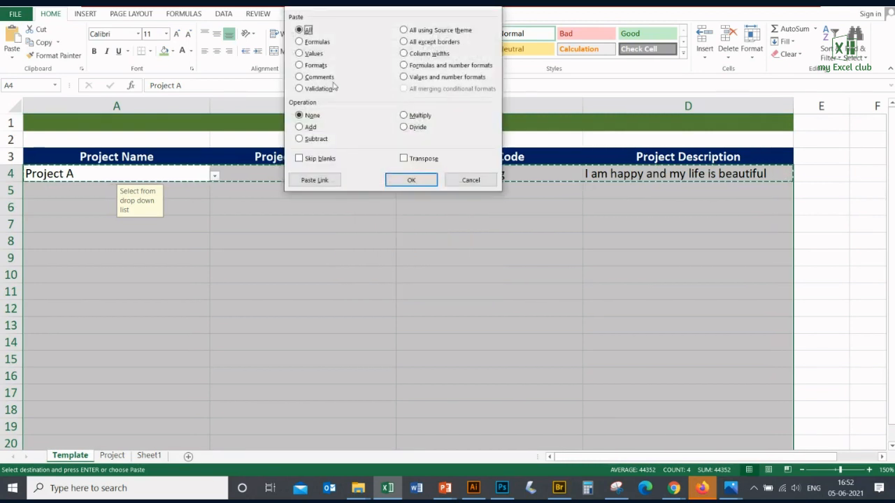
left_click(322, 90)
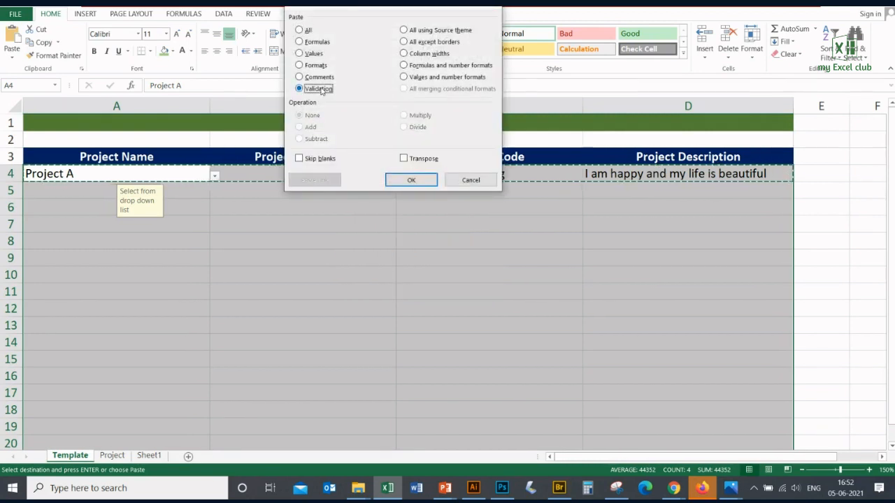
left_click(411, 180)
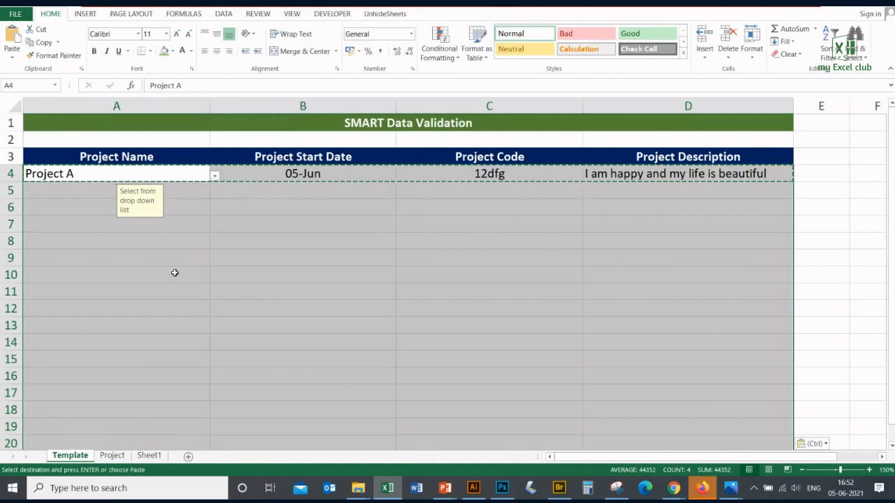
Check cells in columns A to D of the template rows for the pasted validation, and clear the copy selection
left_click(174, 273)
left_click(231, 280)
left_click(533, 286)
left_click(617, 280)
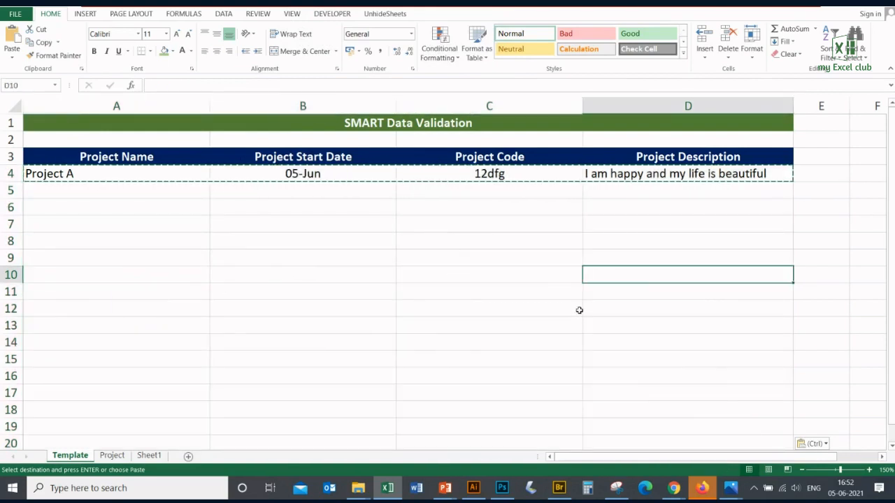
scroll(479, 347, "down", 5)
left_click(480, 348)
scroll(346, 244, "up", 5)
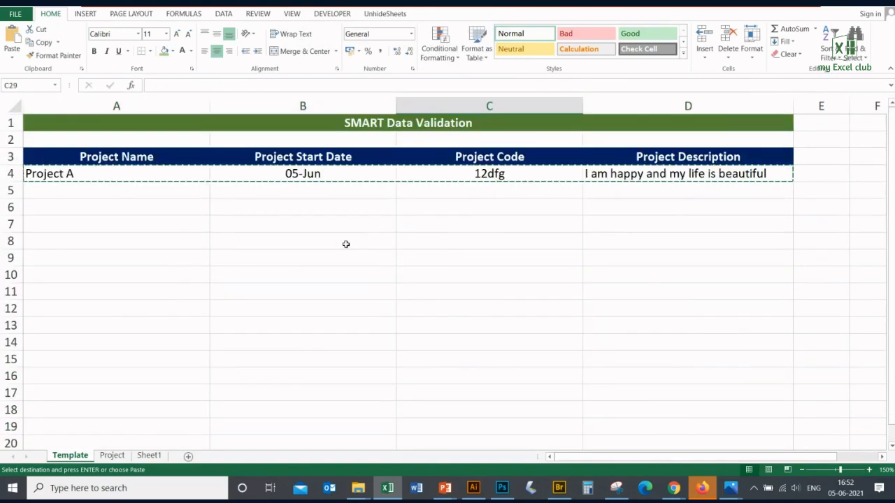
left_click(170, 178)
left_click(612, 174)
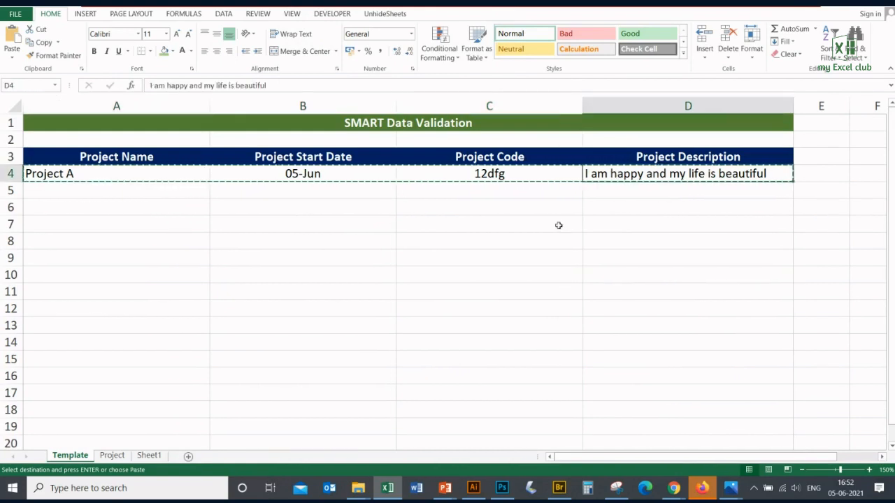
key("Escape")
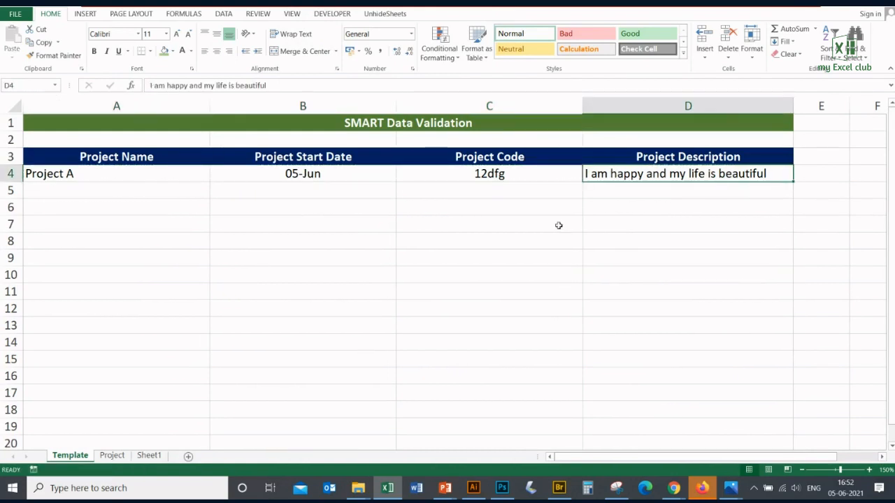
left_click(371, 178)
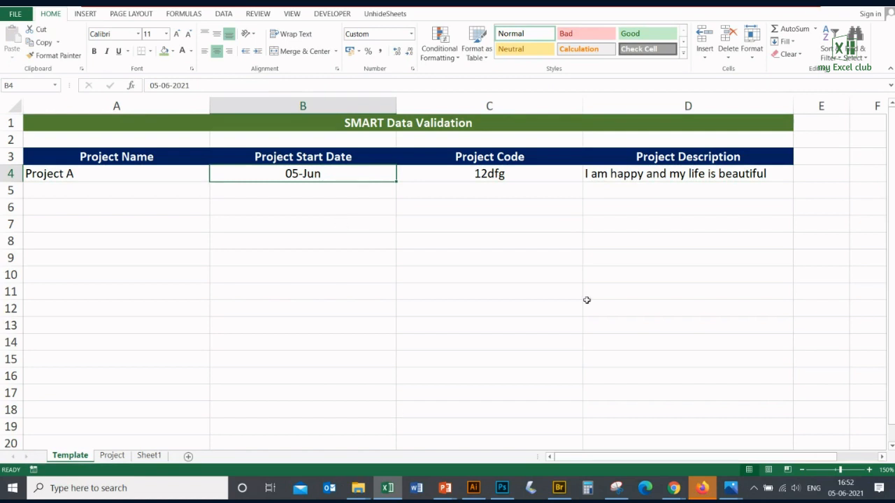